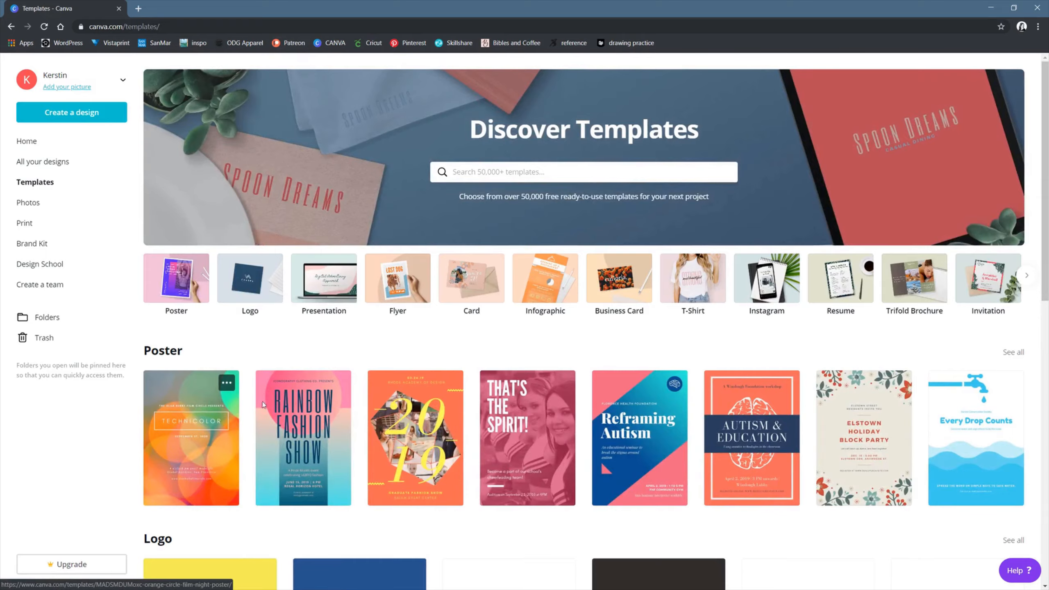
Step: Look through the template categories on the Templates page, from posters down to infographics
scroll(329, 422, down, 6)
scroll(276, 323, down, 11)
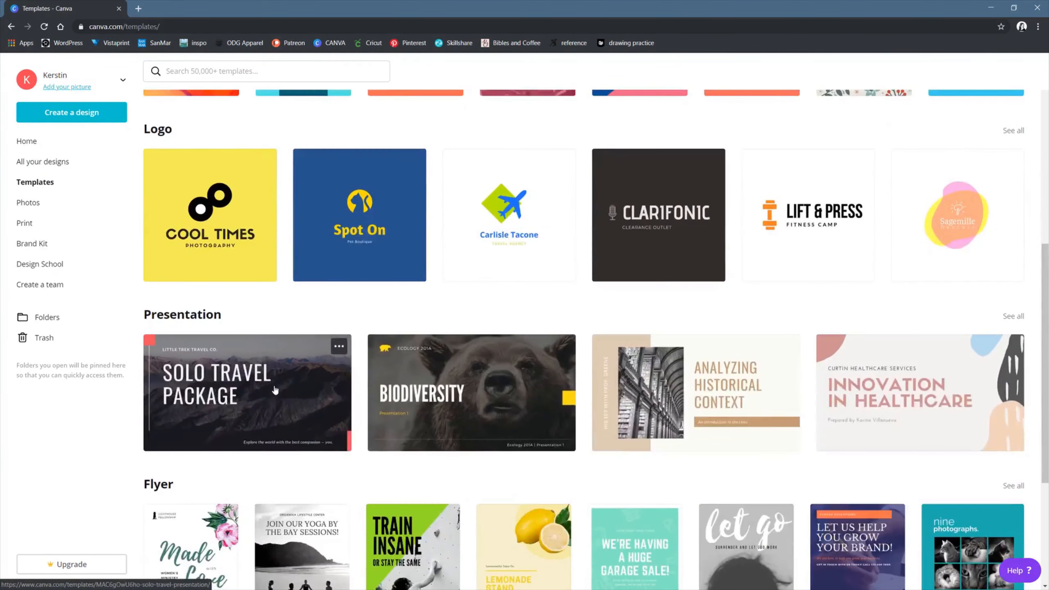
scroll(332, 381, down, 10)
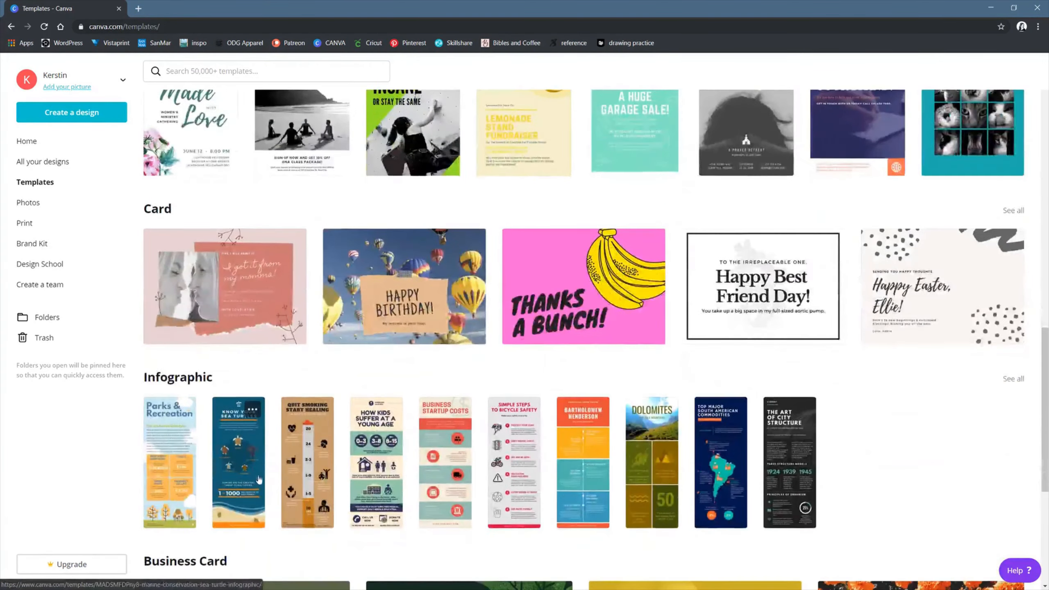
scroll(349, 479, up, 20)
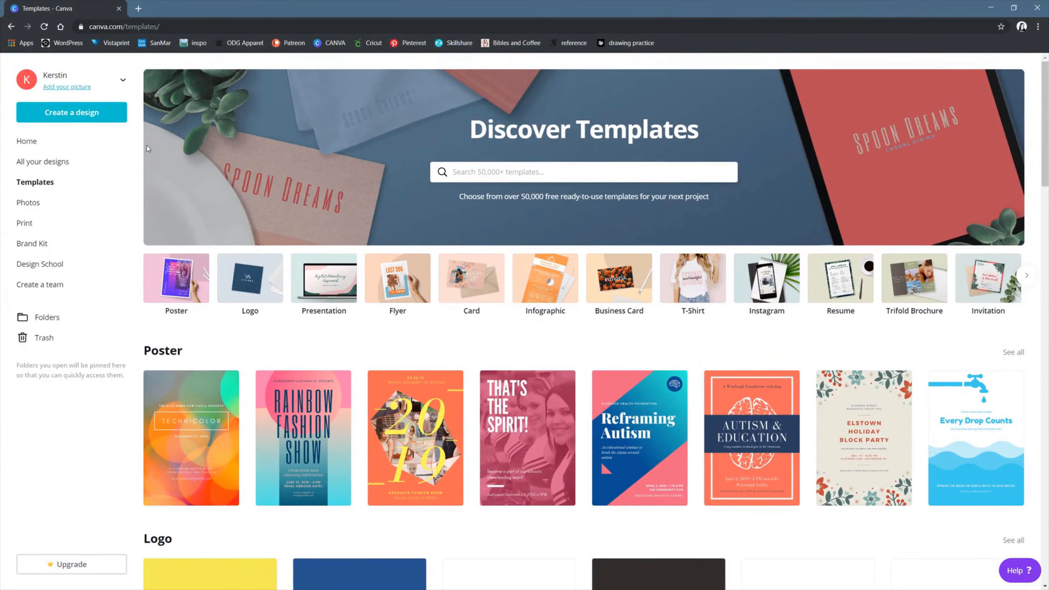
Step: Create a blank design from the home page with custom dimensions of 8.5 by 8.5 inches
click(27, 141)
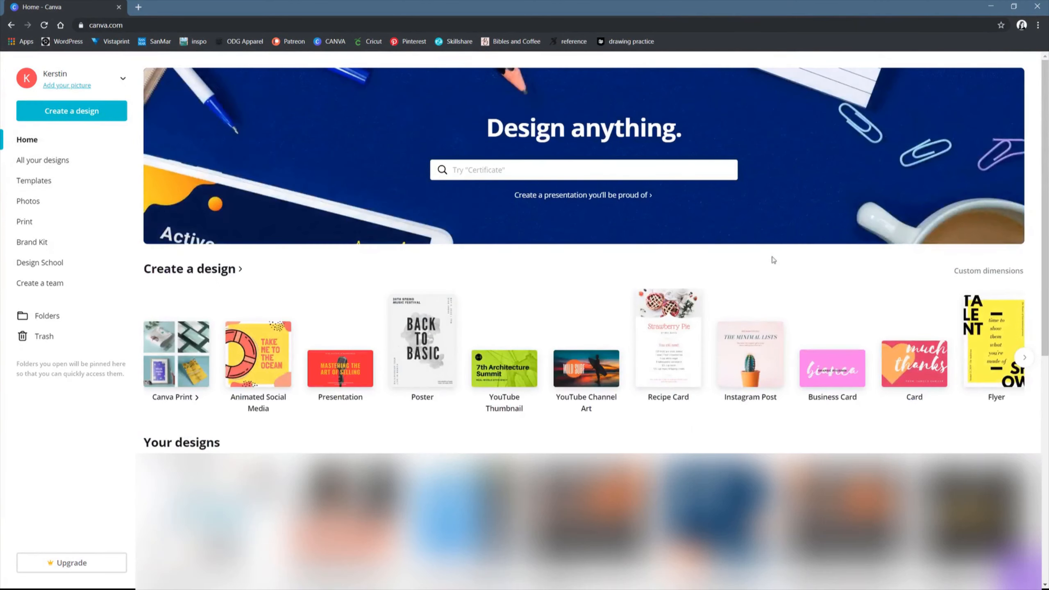
click(987, 271)
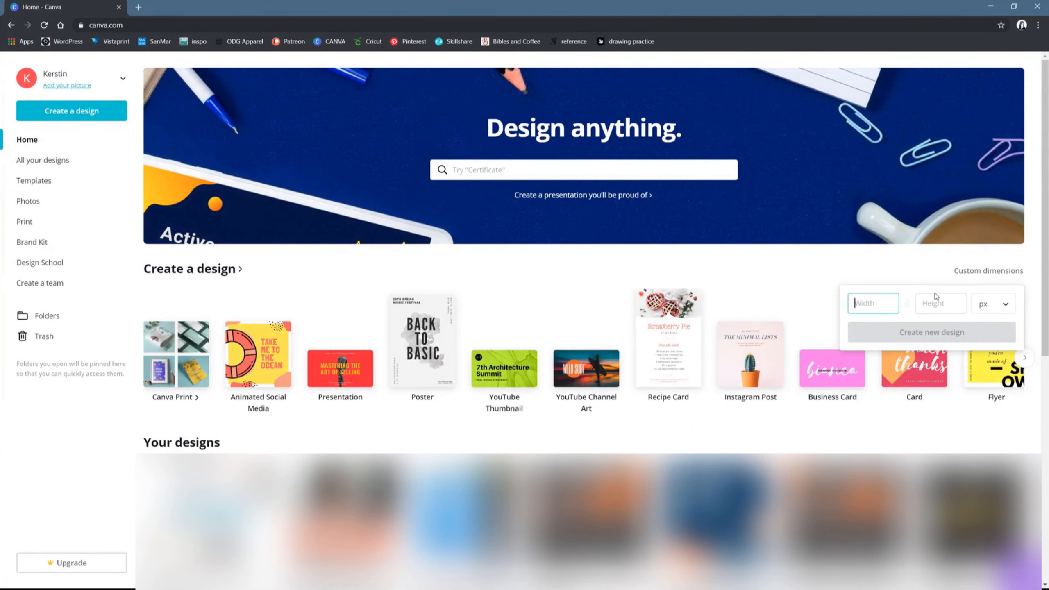
click(993, 304)
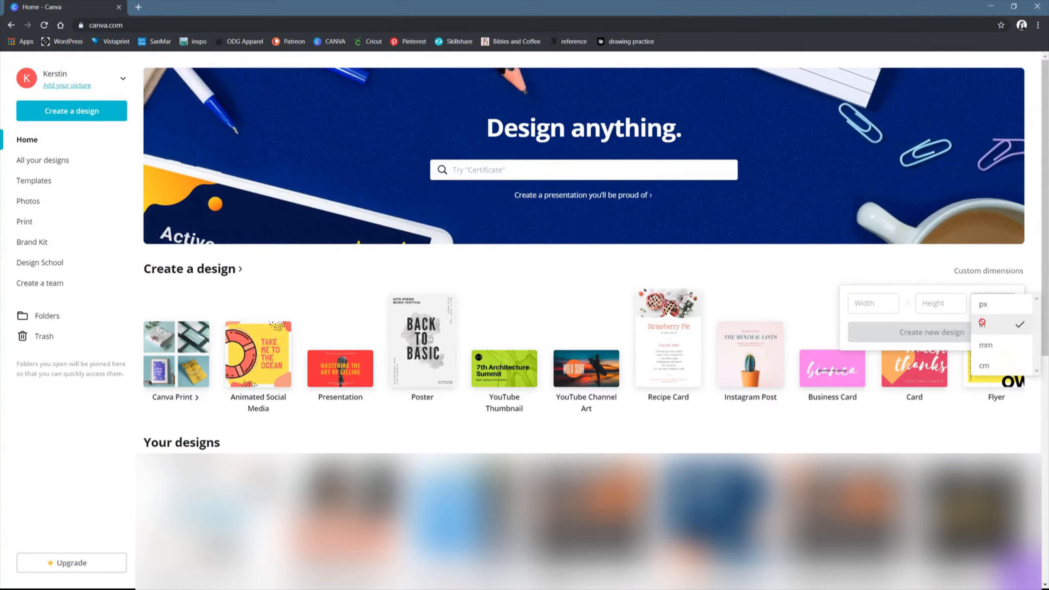
click(989, 325)
click(874, 300)
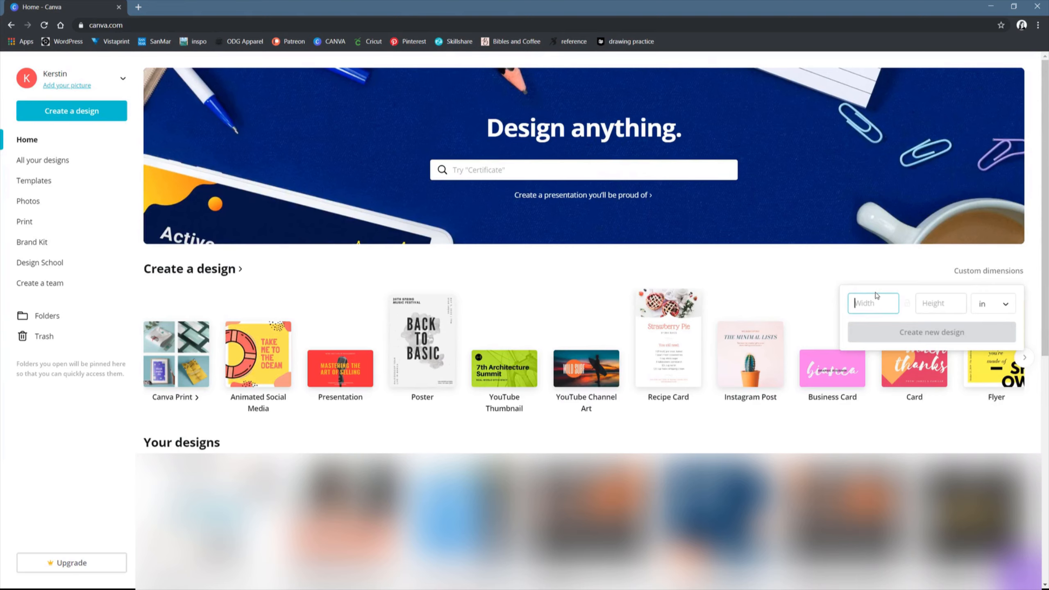
text(8.5)
key(Tab)
text(8)
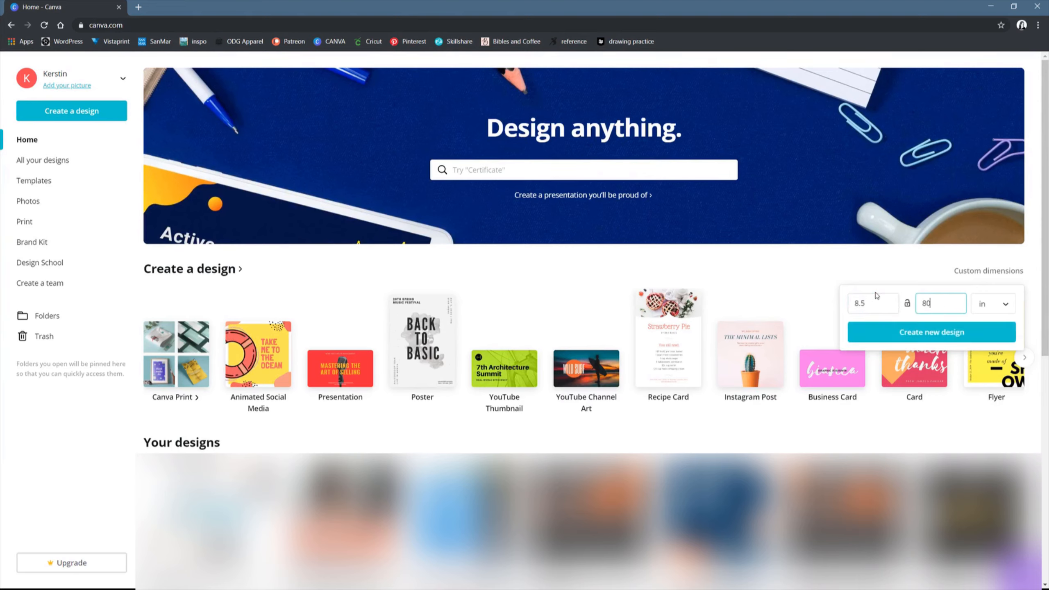
click(941, 334)
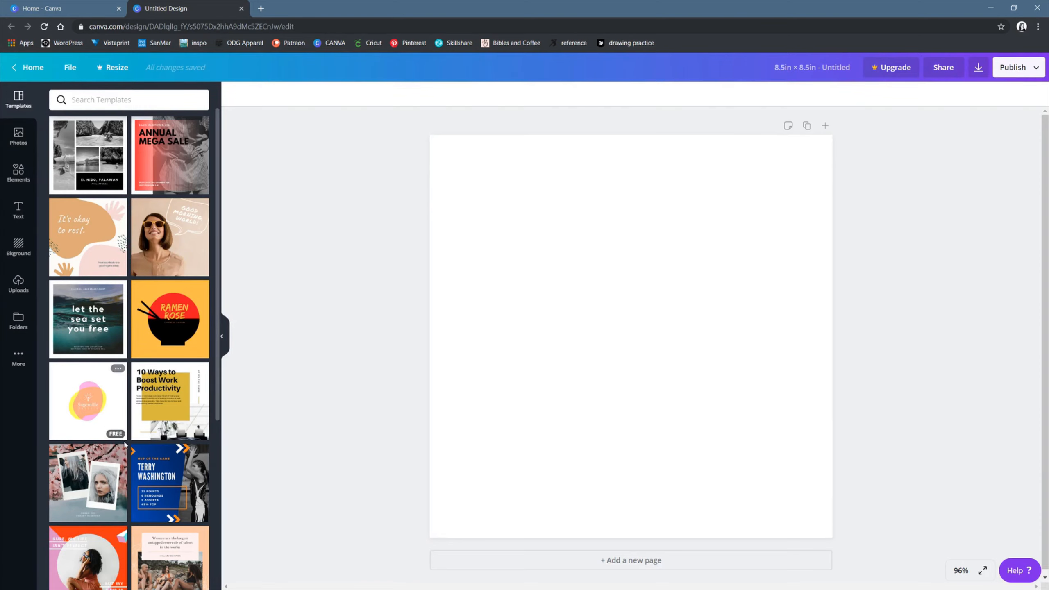
Step: Look through the suggested templates and the element and photo libraries for material suited to an English-class design
scroll(124, 443, down, 1)
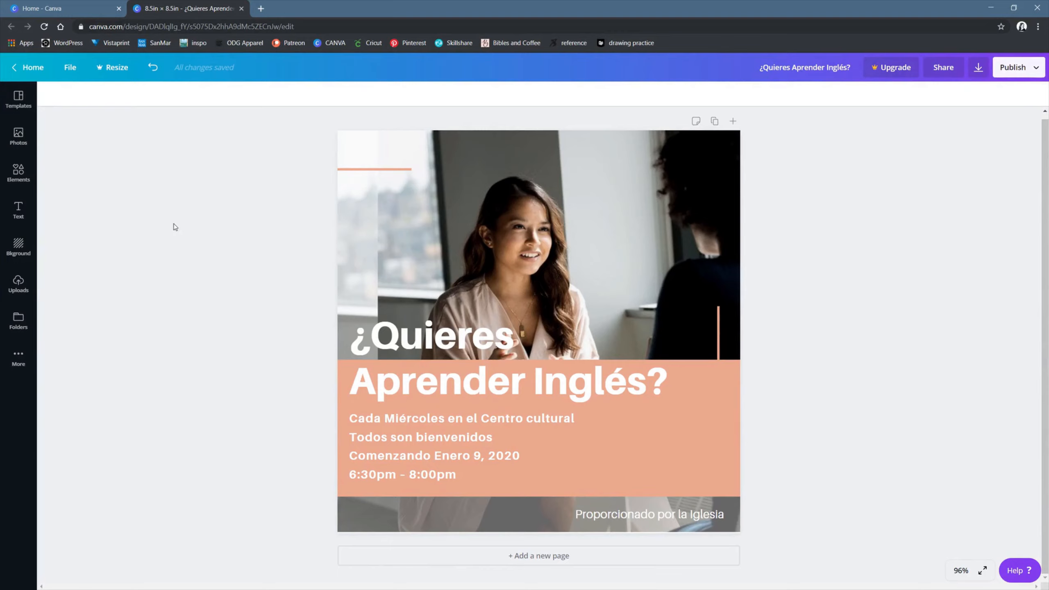
click(18, 173)
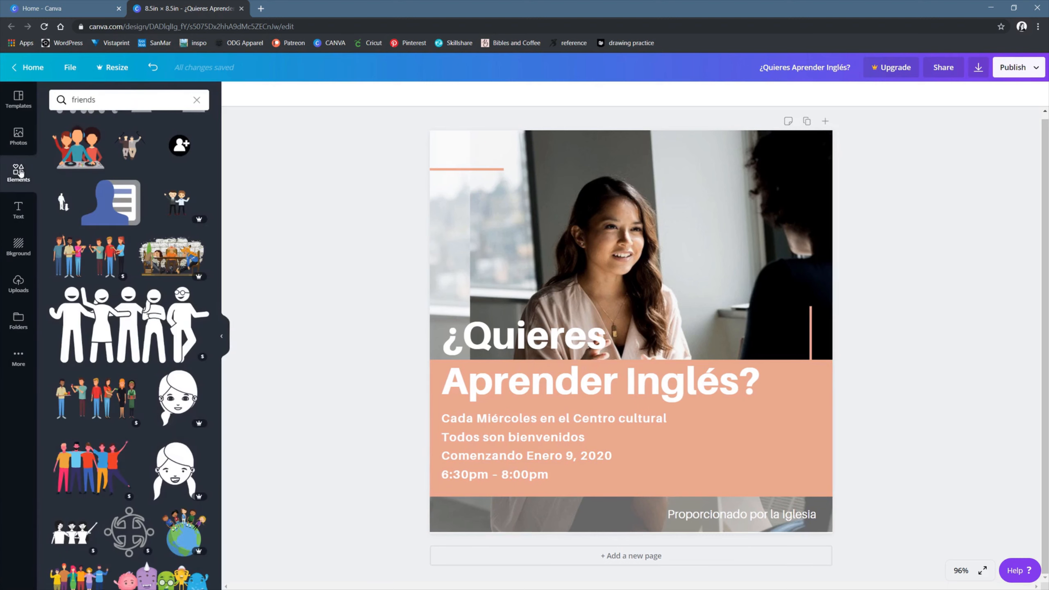
click(18, 137)
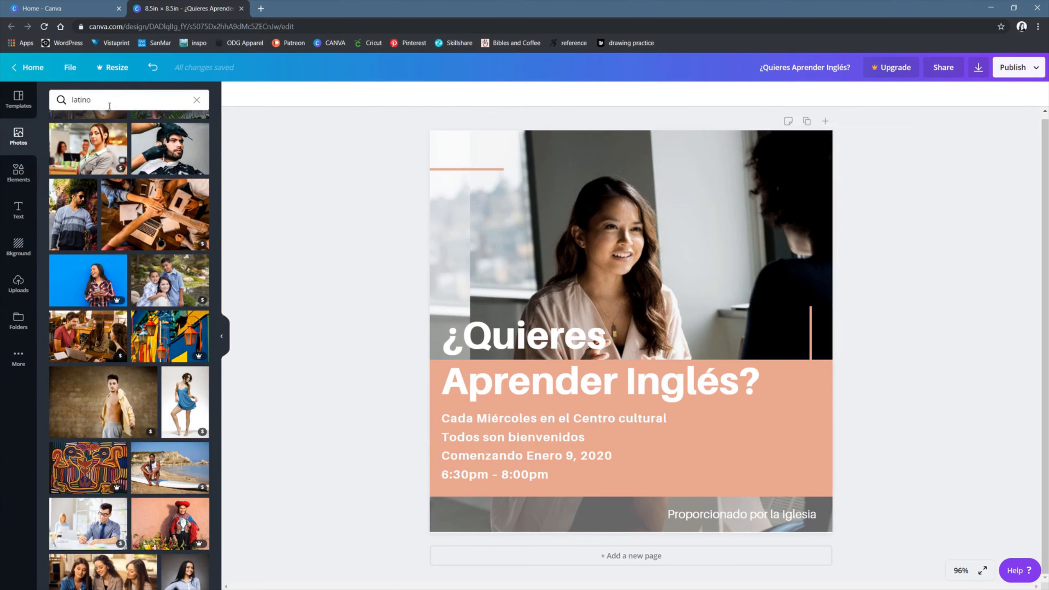
scroll(95, 173, up, 8)
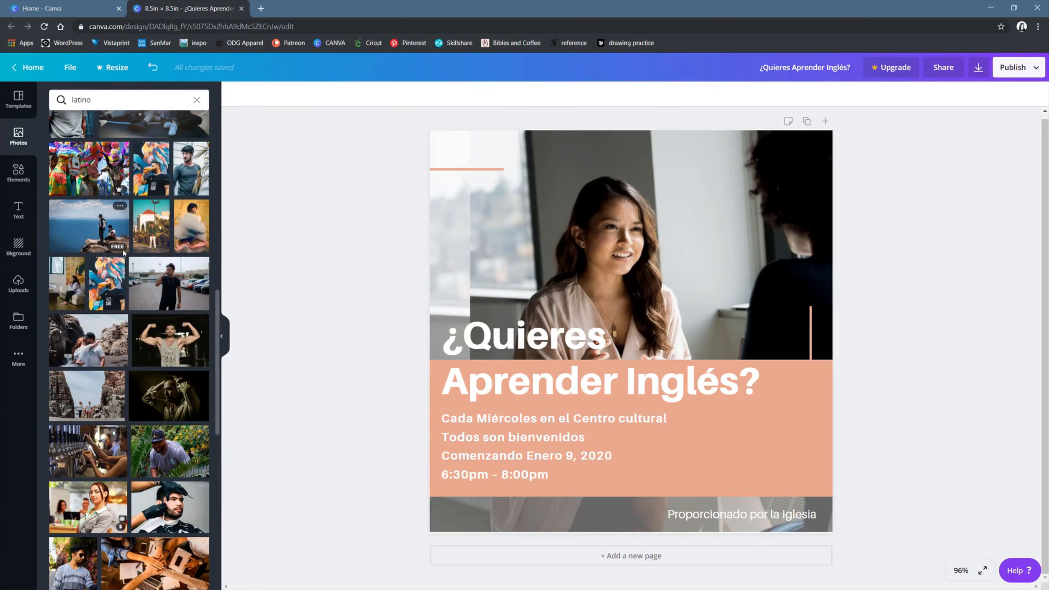
scroll(123, 252, down, 7)
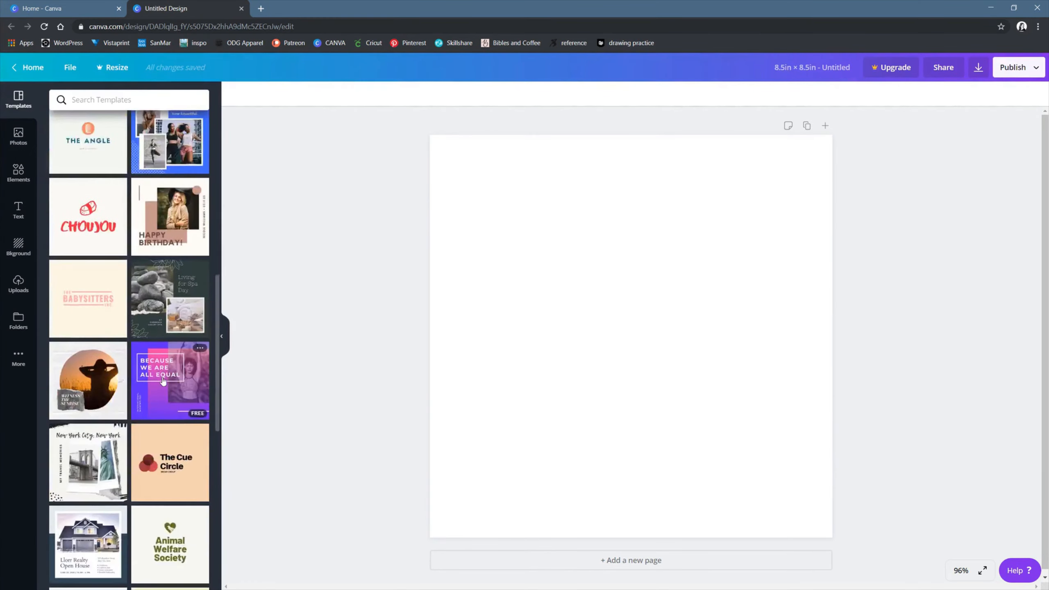
scroll(163, 381, up, 15)
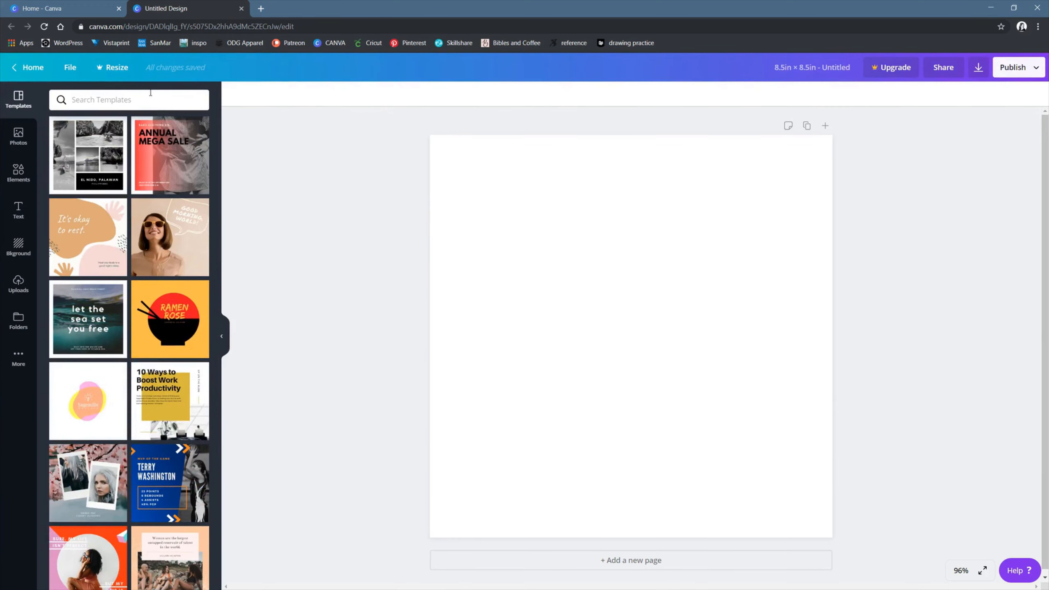
Step: Search the templates for "learn" and try the teal BRIGHT learning centre template on the page
click(165, 97)
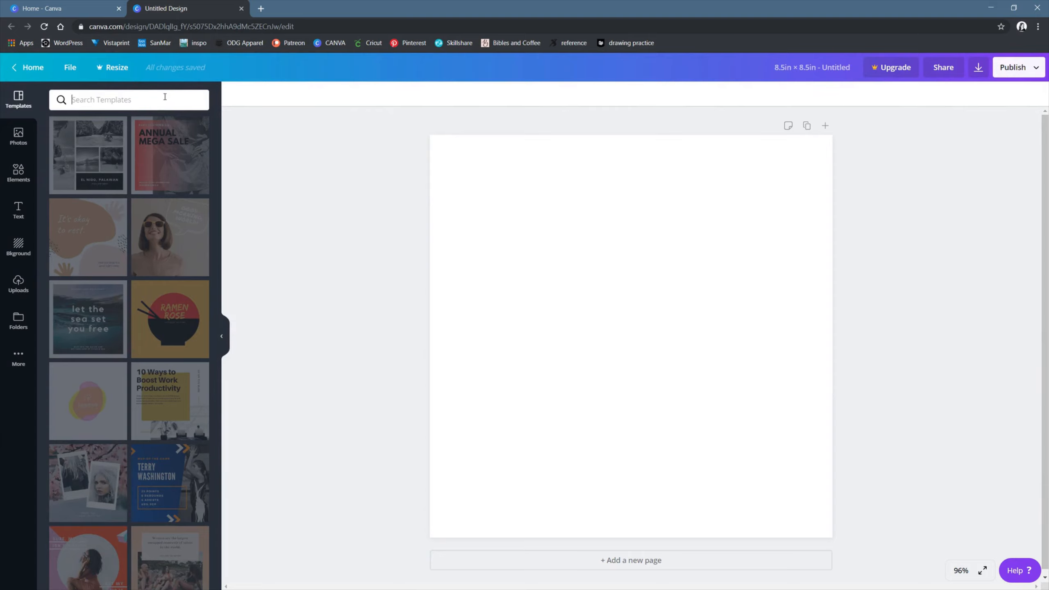
text(learn)
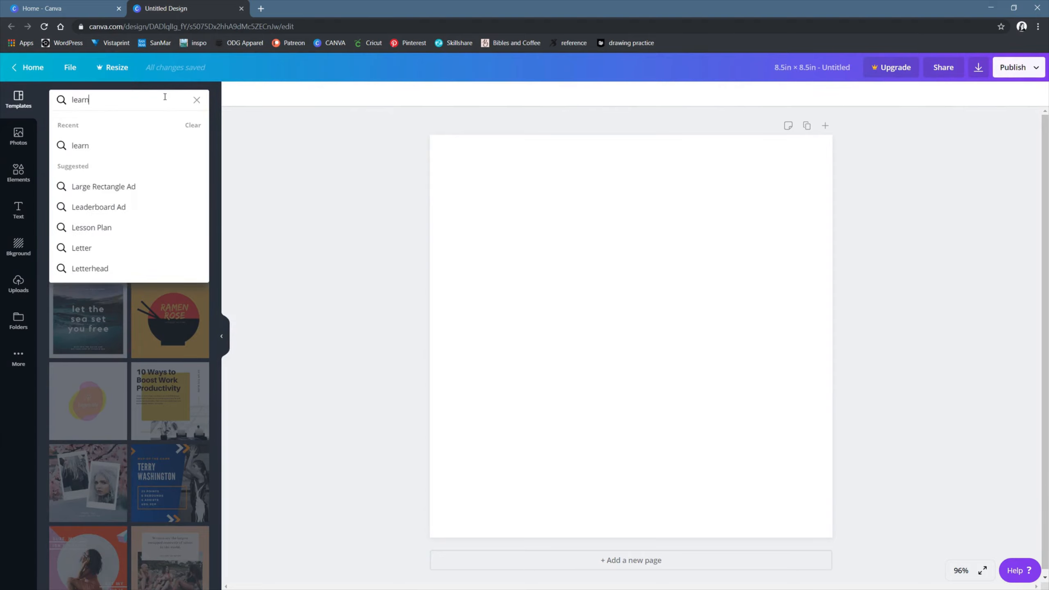
key(Return)
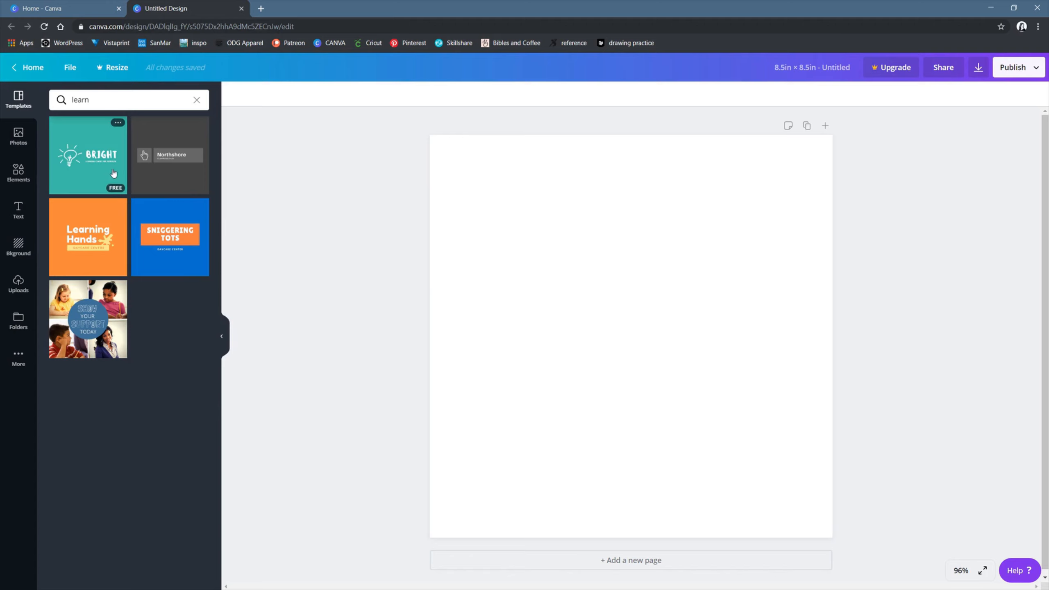
click(91, 152)
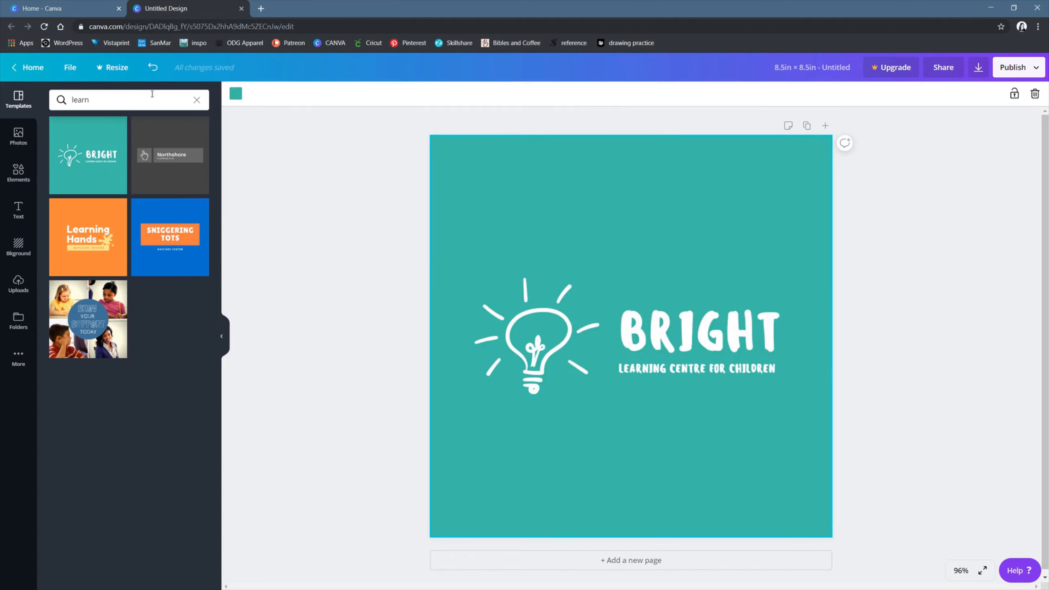
click(153, 67)
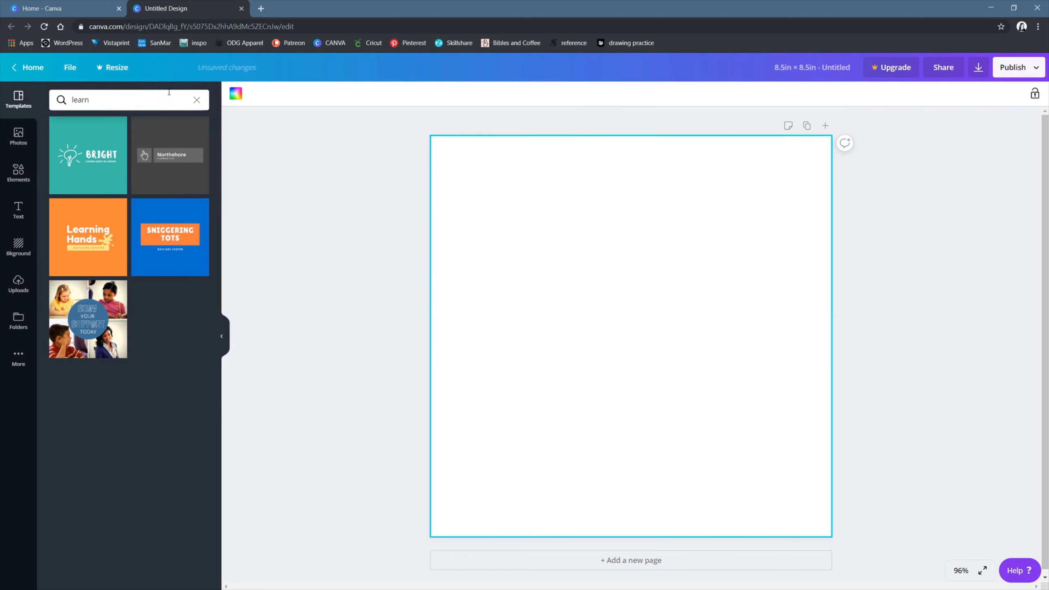
Step: Search the templates for "school", and clear the search to return to the full template list
click(197, 101)
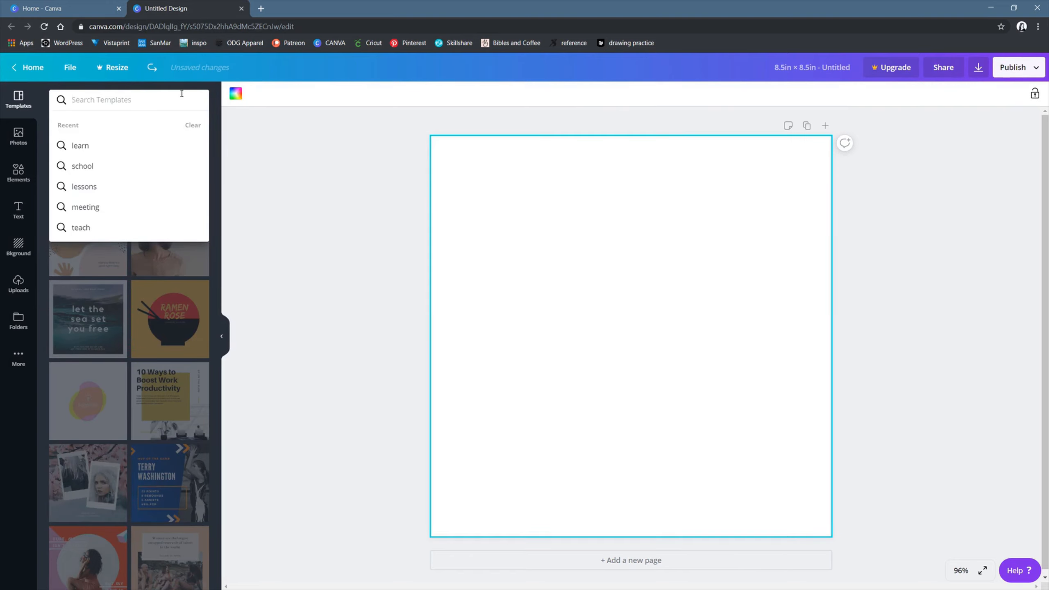
text(school)
key(Return)
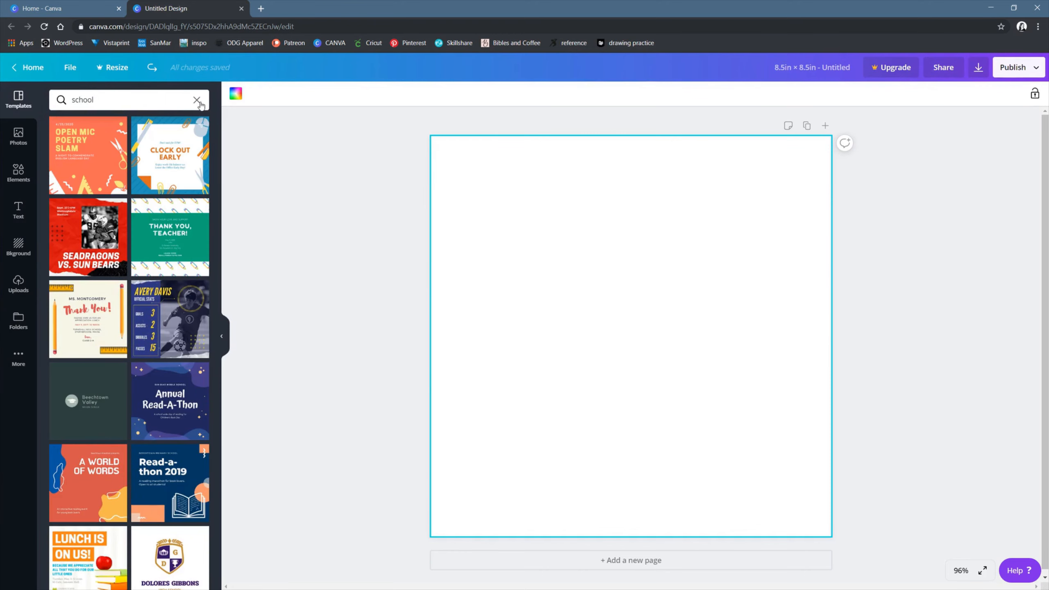
click(197, 100)
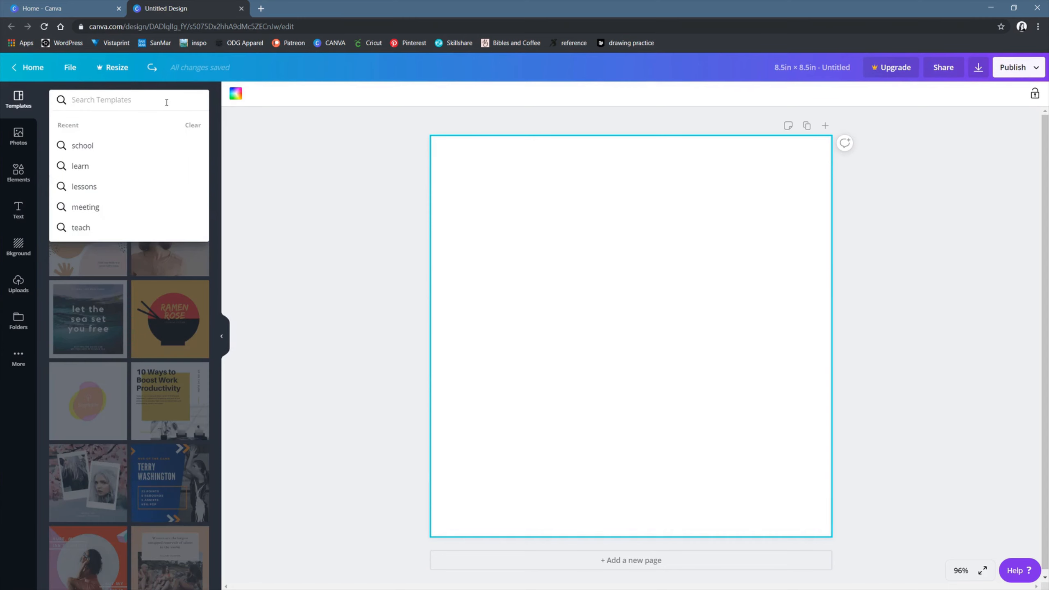
click(301, 213)
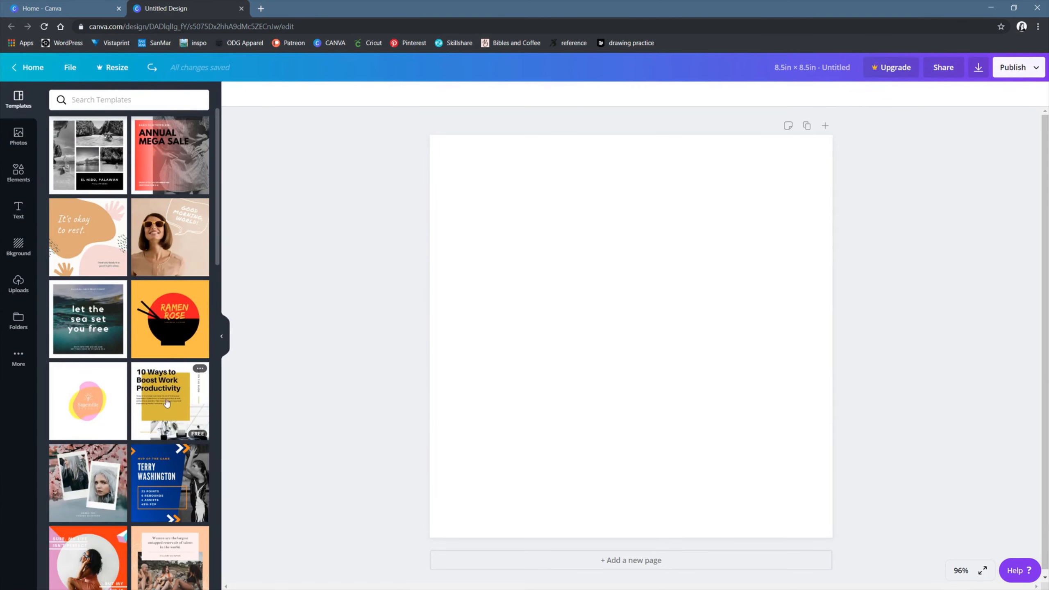
Step: Apply the "10 Ways to Boost Work Productivity" template to the page and check its text and office photo
click(166, 400)
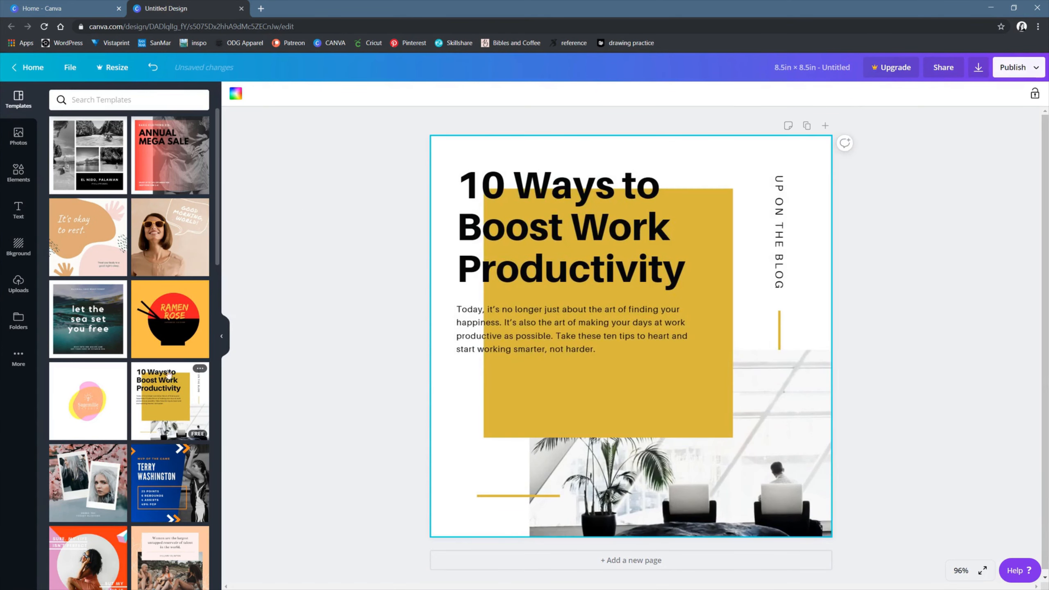
scroll(149, 433, down, 7)
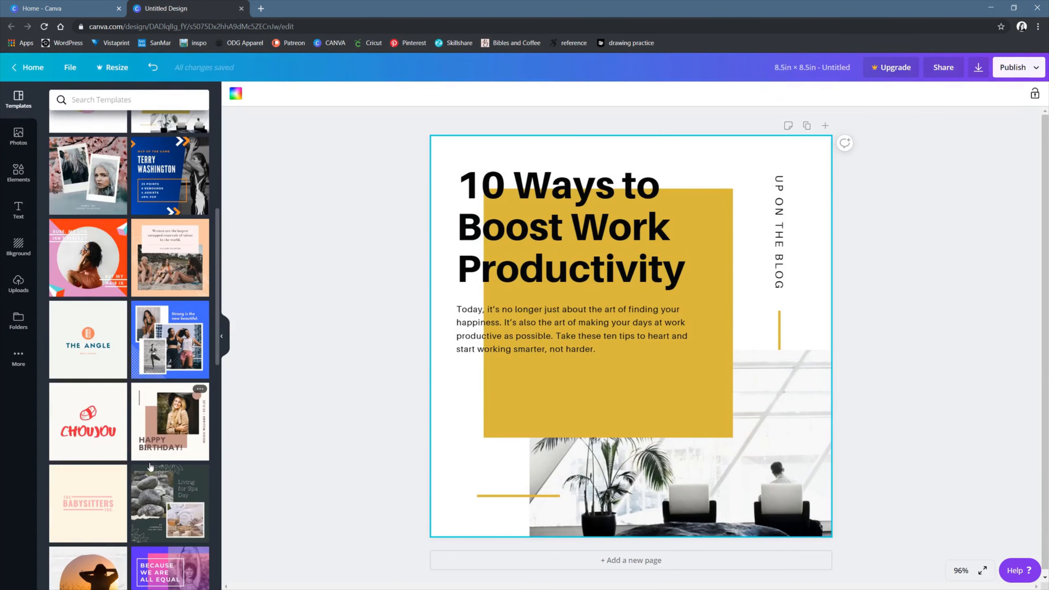
scroll(152, 458, up, 7)
click(304, 335)
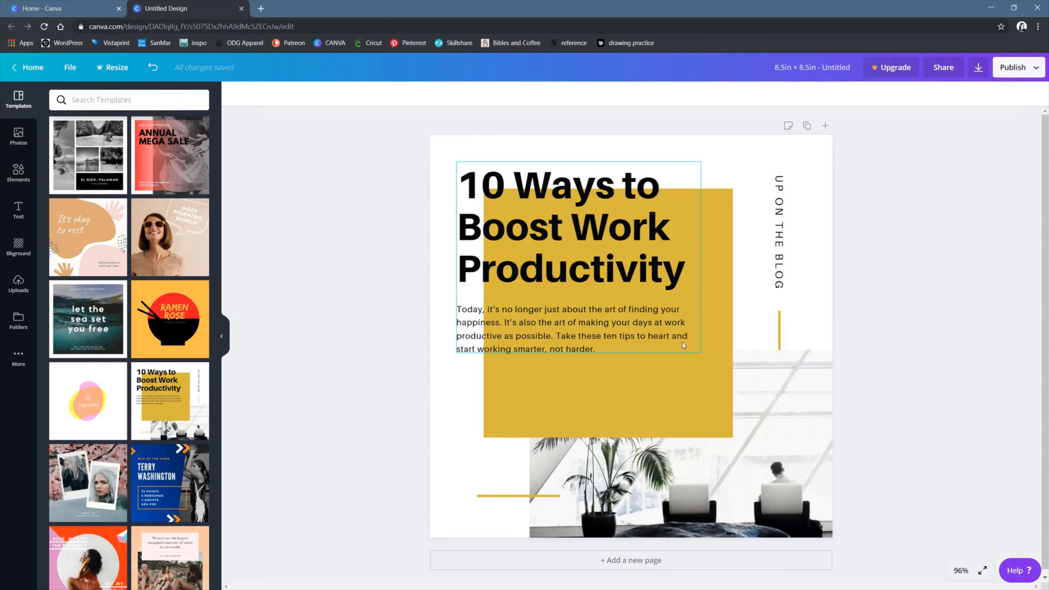
click(787, 471)
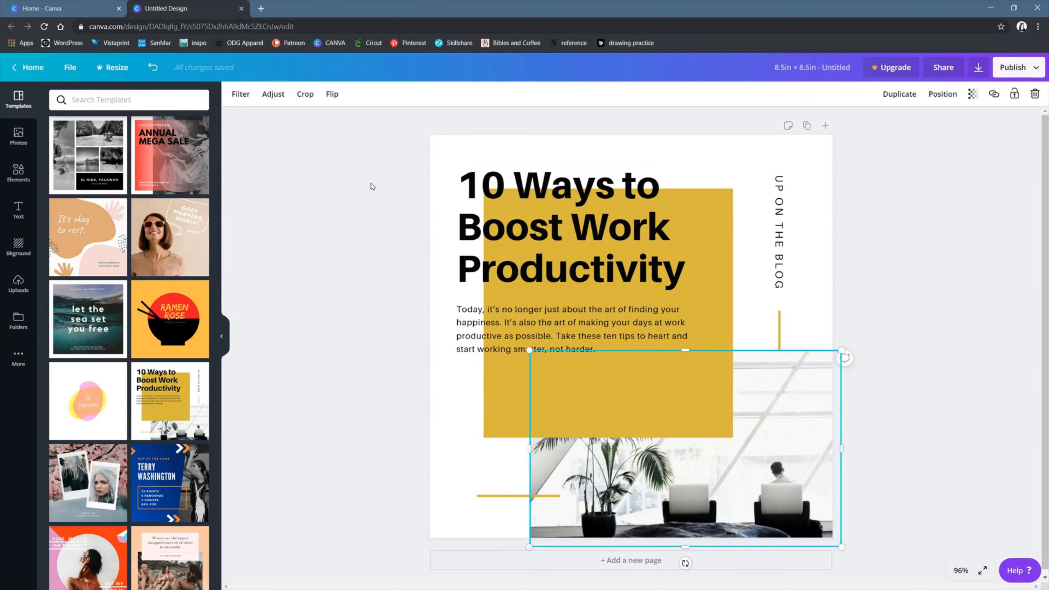
click(367, 225)
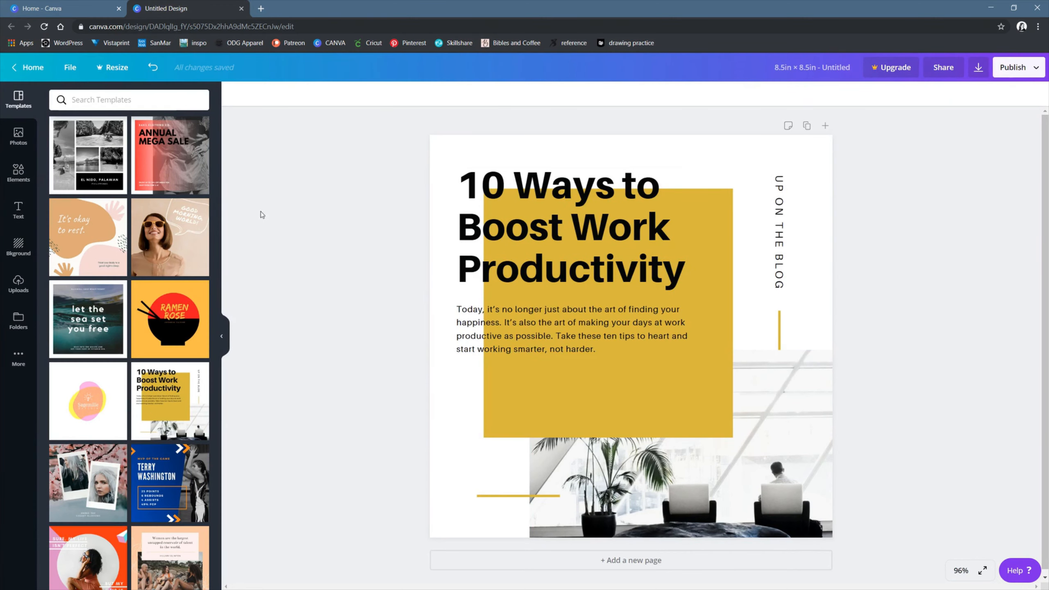
Step: Browse the photo library and show the images in its School category
click(25, 143)
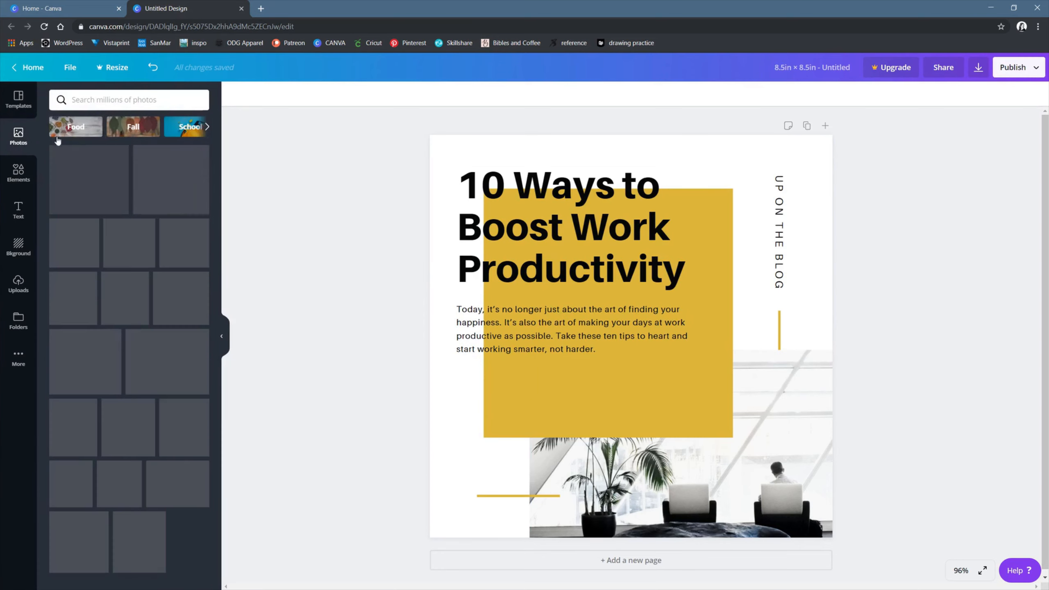
click(167, 98)
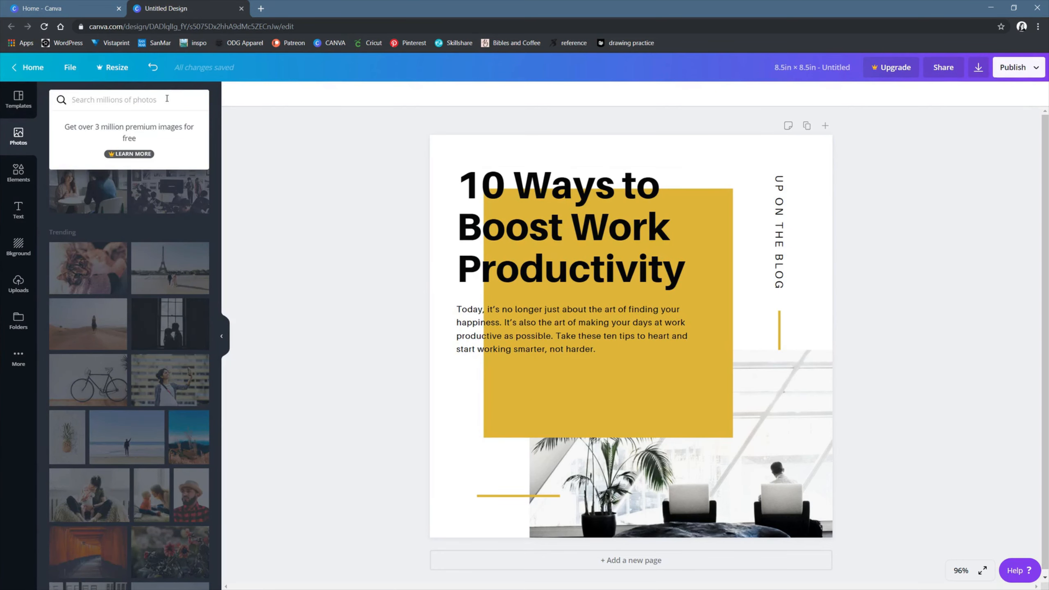
click(252, 210)
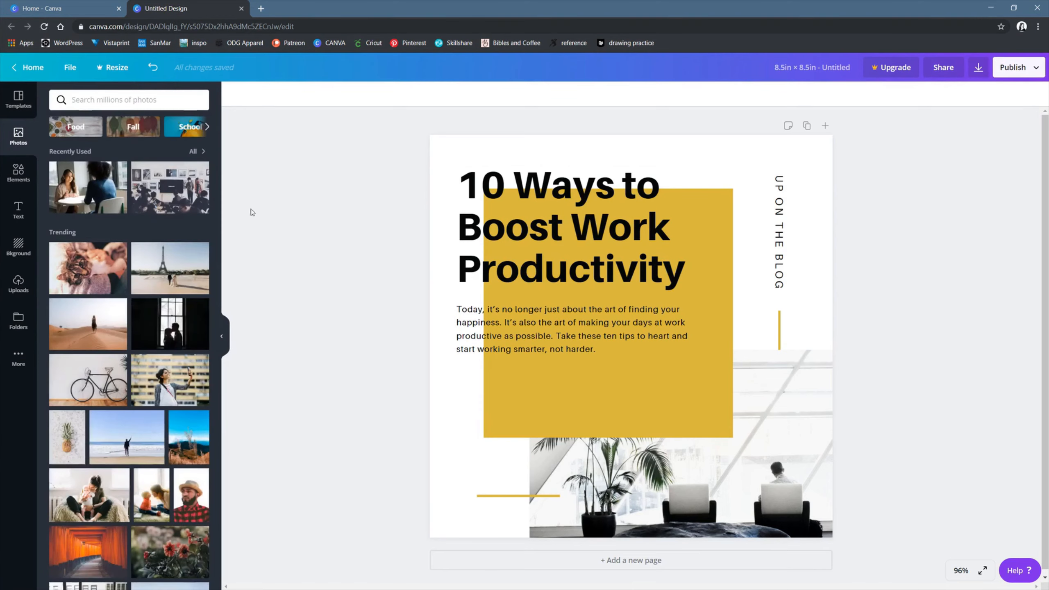
scroll(96, 459, down, 1)
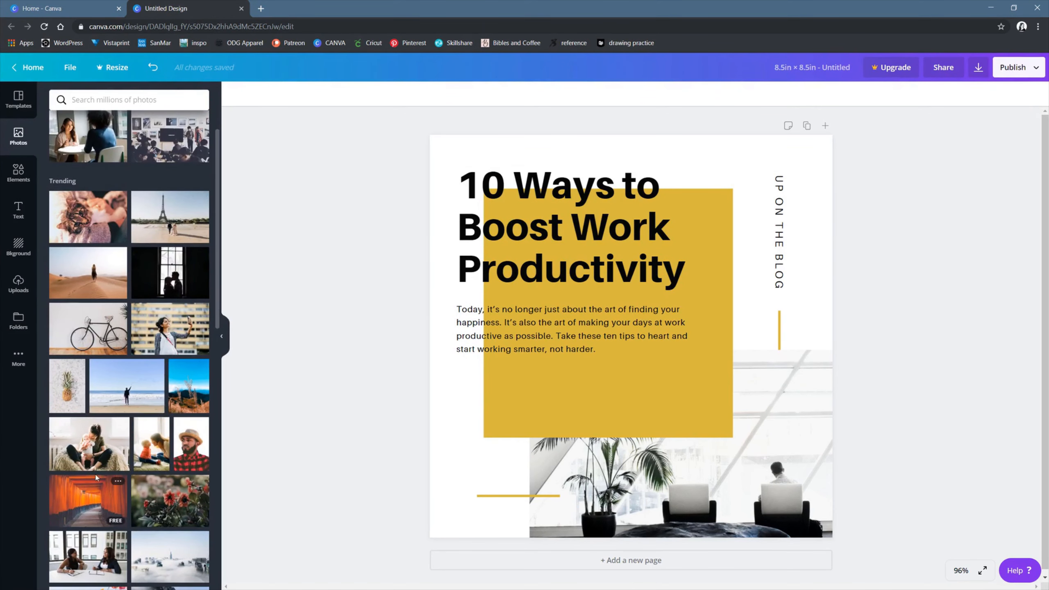
scroll(96, 459, up, 1)
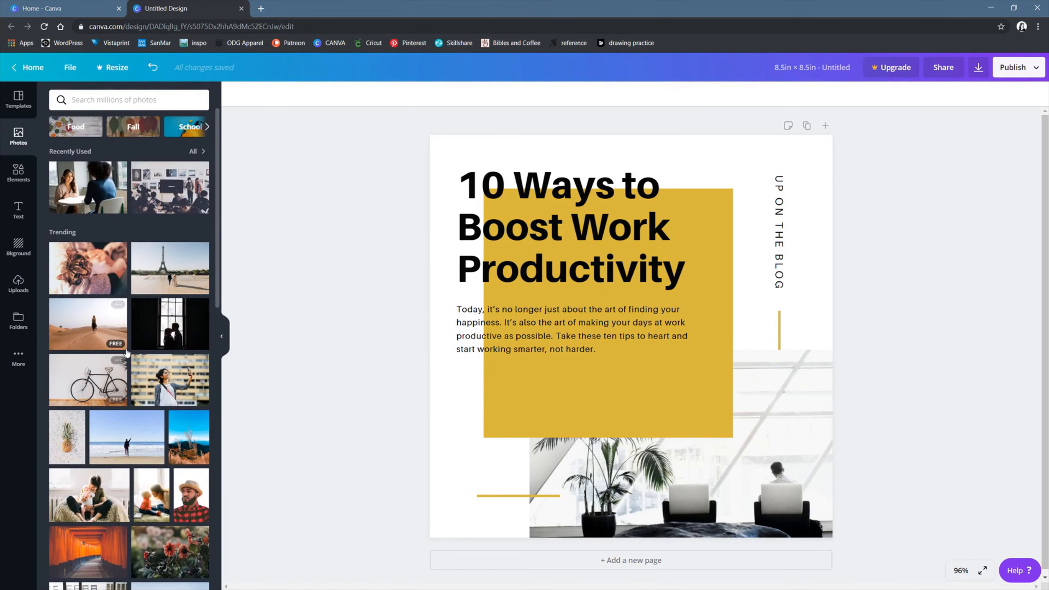
click(196, 129)
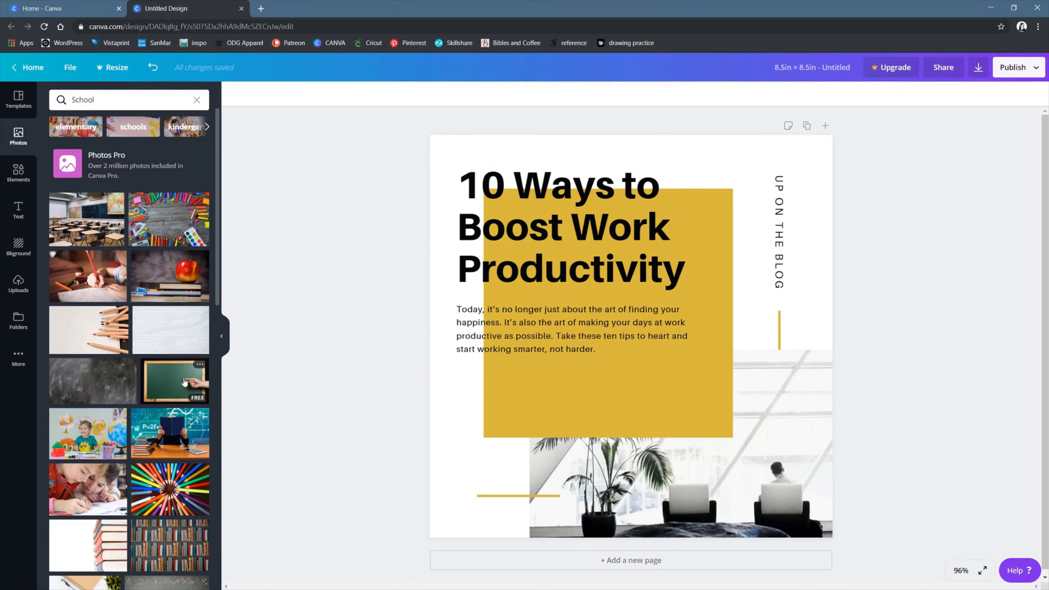
Step: Search the photo library for "Meeting" and replace the template's office photo with the two women talking at a white table
scroll(135, 449, down, 2)
scroll(134, 448, down, 6)
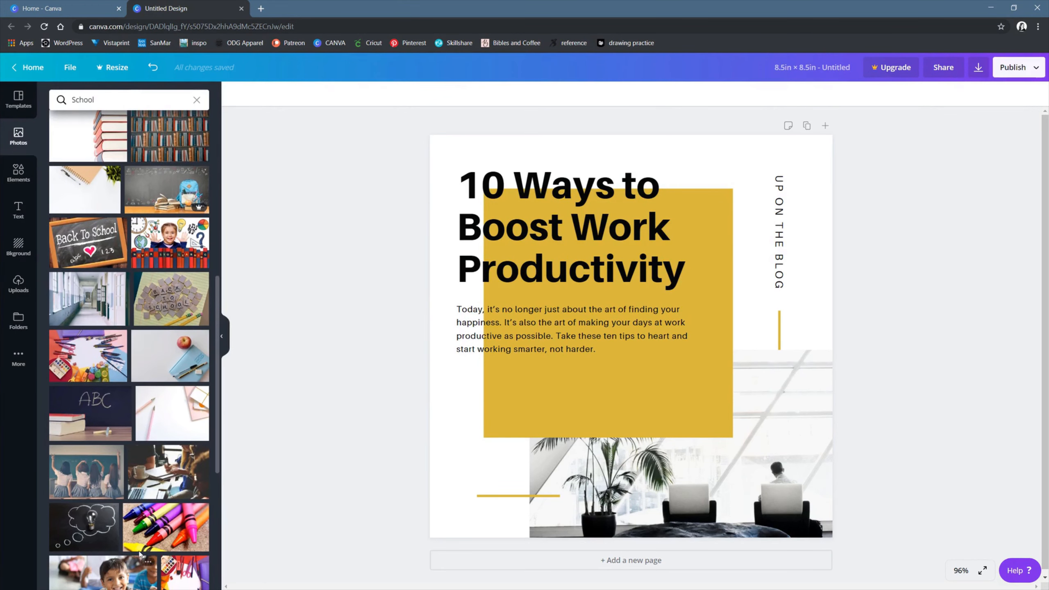
scroll(164, 468, up, 10)
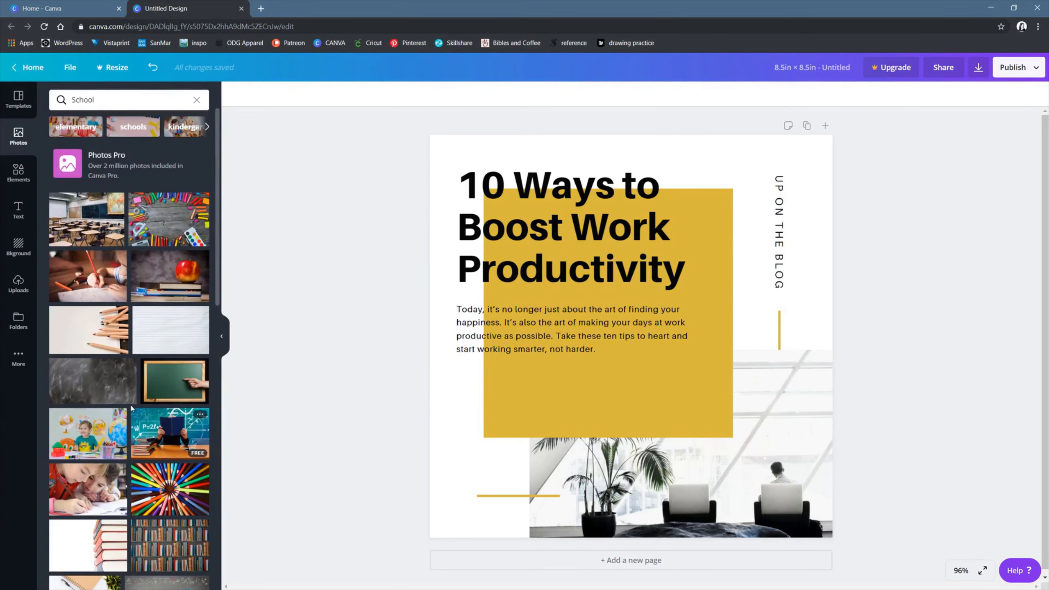
click(109, 97)
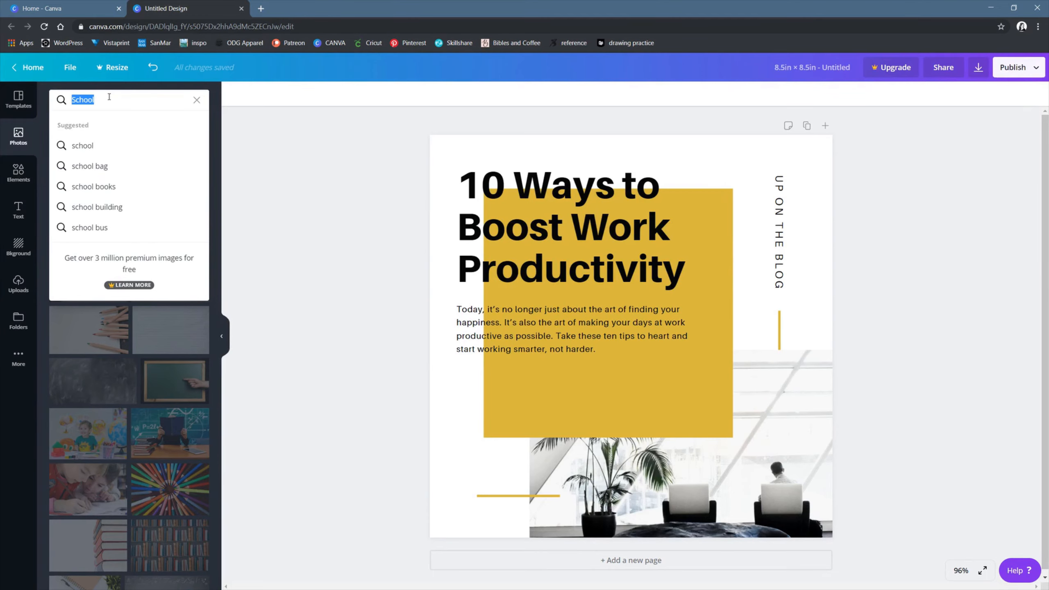
text(M)
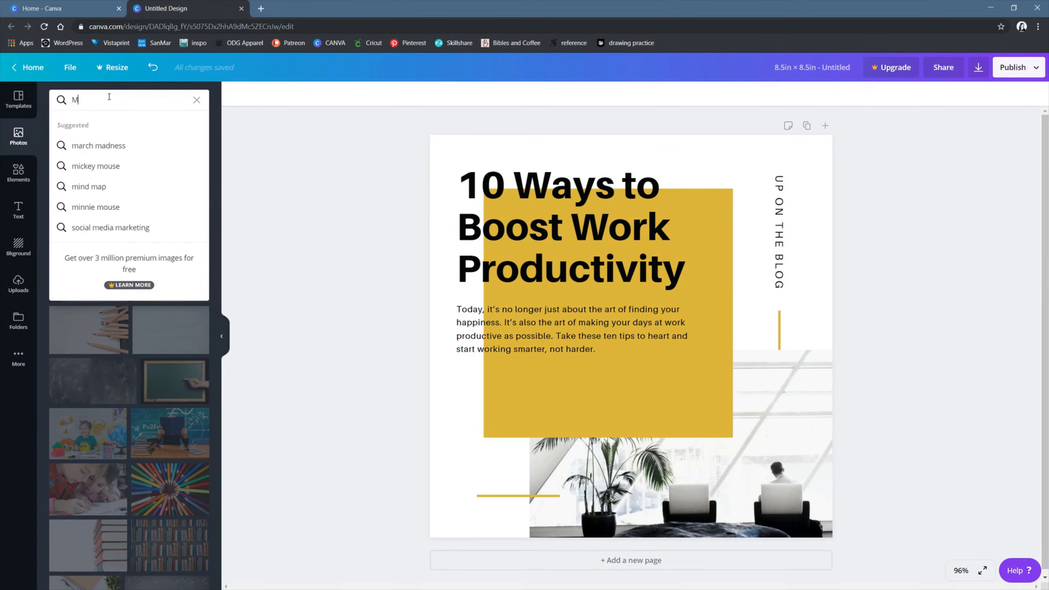
text(eeting)
key(Return)
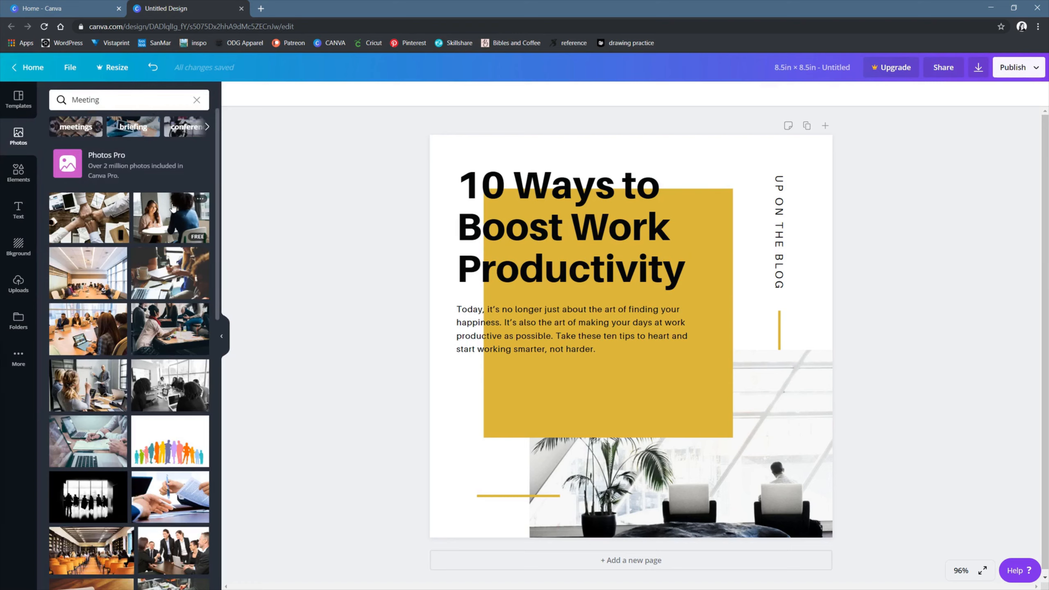
drag(170, 222, 796, 465)
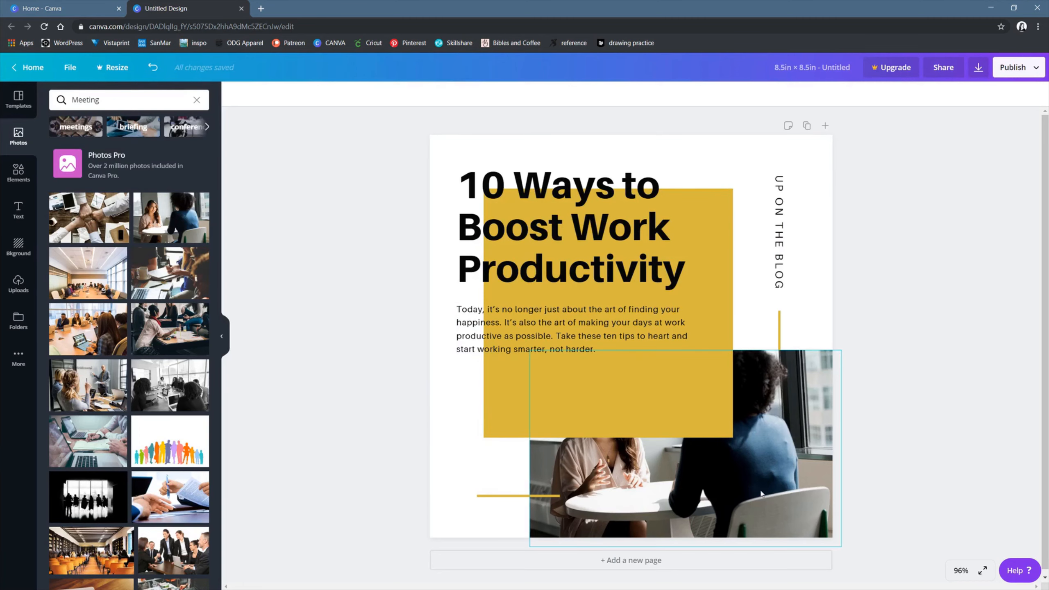
Step: Move the meeting photo to the top of the page and the yellow square and text group to its lower-left area
drag(761, 493, 752, 274)
drag(577, 421, 504, 554)
click(480, 253)
drag(481, 253, 437, 430)
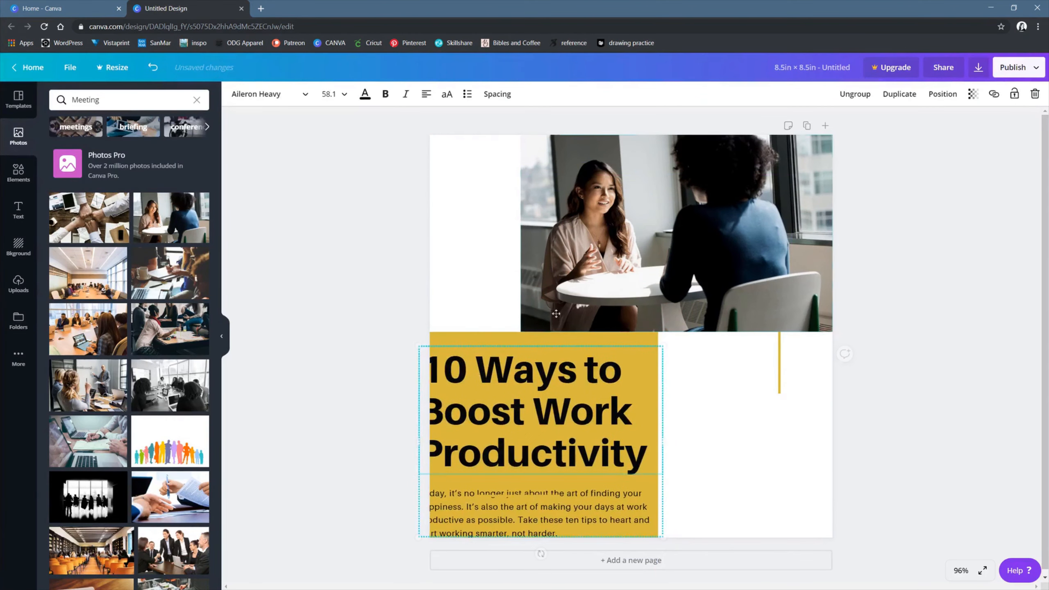
Step: Enlarge the meeting photo and reposition it so the woman facing the camera sits above the yellow square
click(564, 304)
drag(520, 332, 335, 443)
drag(513, 261, 692, 260)
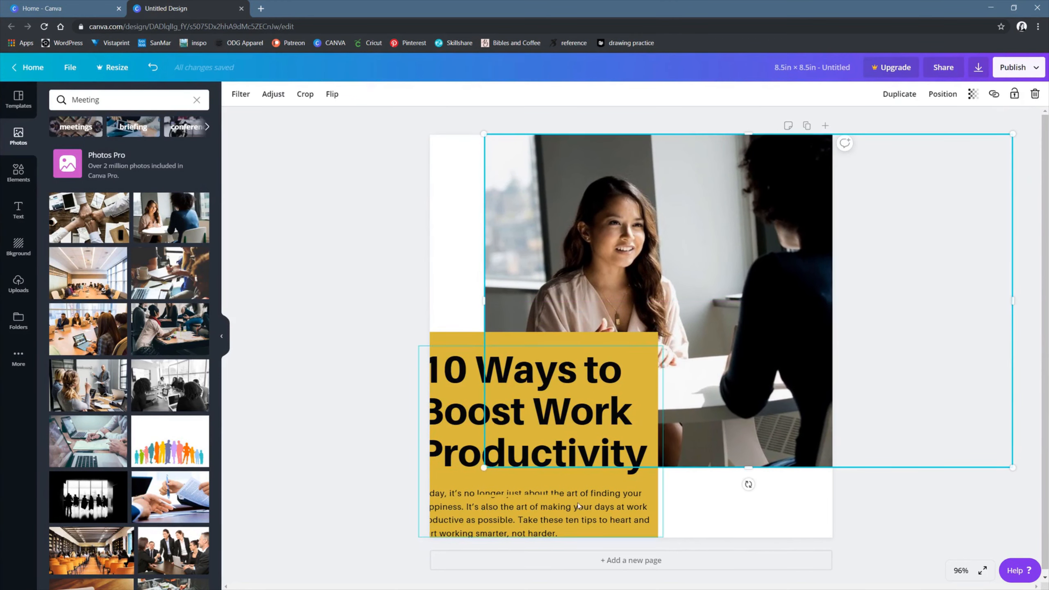
drag(484, 466, 452, 515)
drag(661, 315, 691, 317)
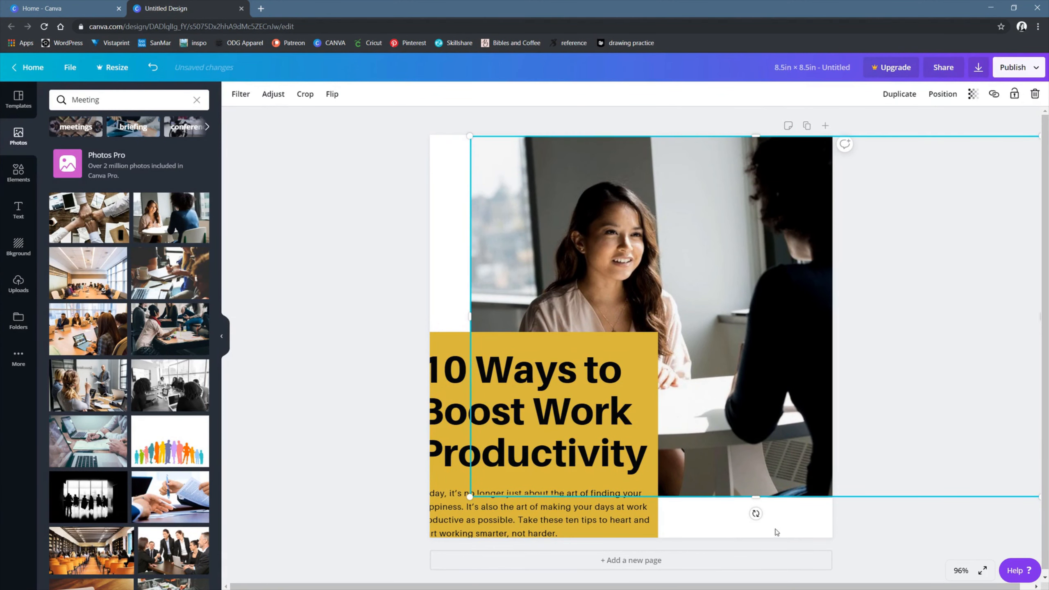
Step: Shift the text group partly off the page's left edge and reshape the yellow square into a shorter band across the full page width
click(338, 208)
drag(574, 383, 471, 394)
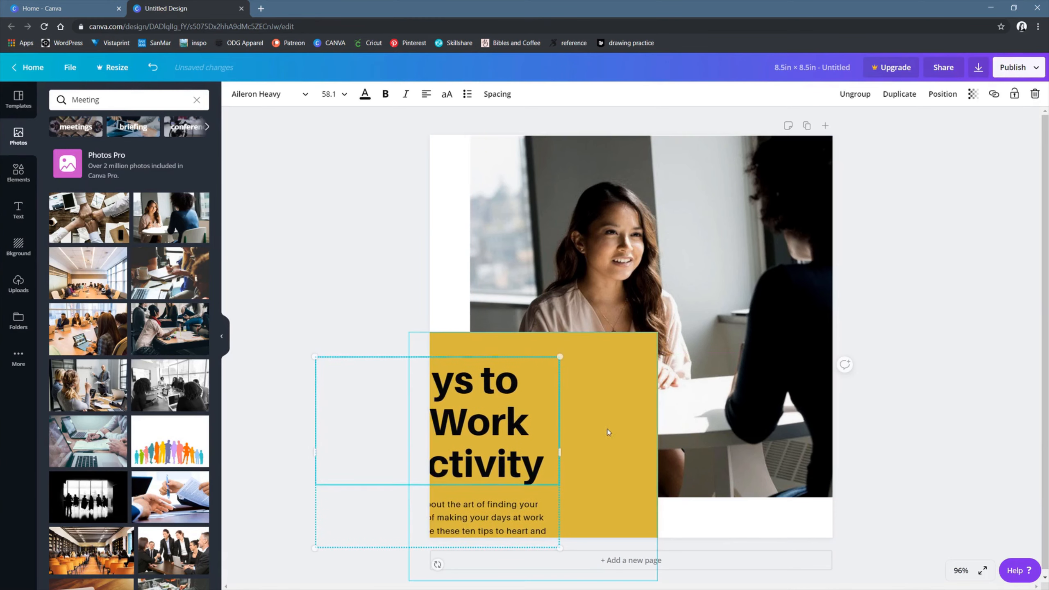
mouse_move(629, 423)
mouse_down()
mouse_move(650, 401)
mouse_move(638, 434)
mouse_up()
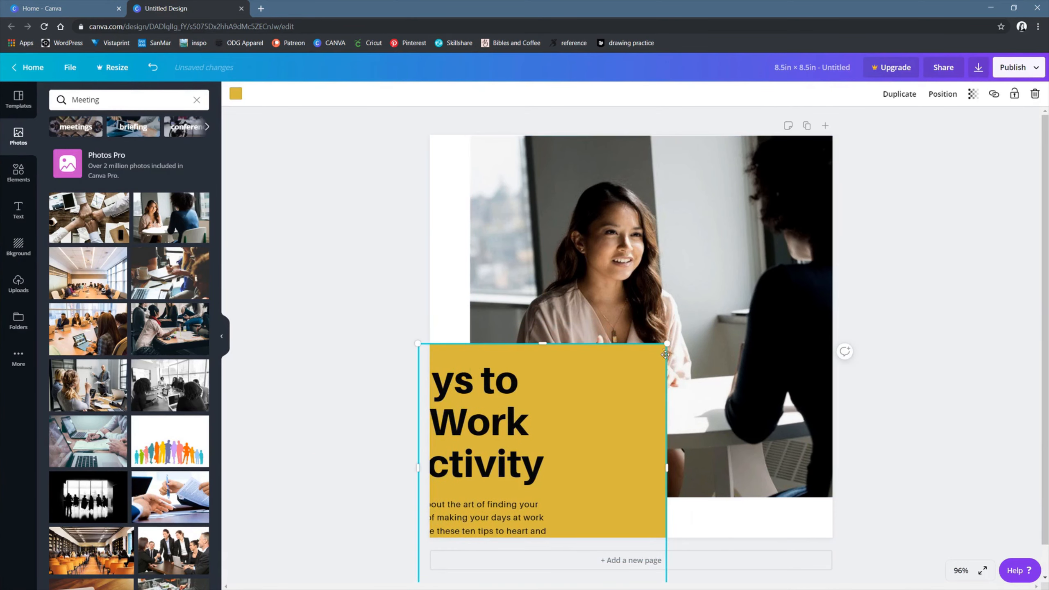
drag(676, 471, 852, 476)
scroll(647, 490, down, 1)
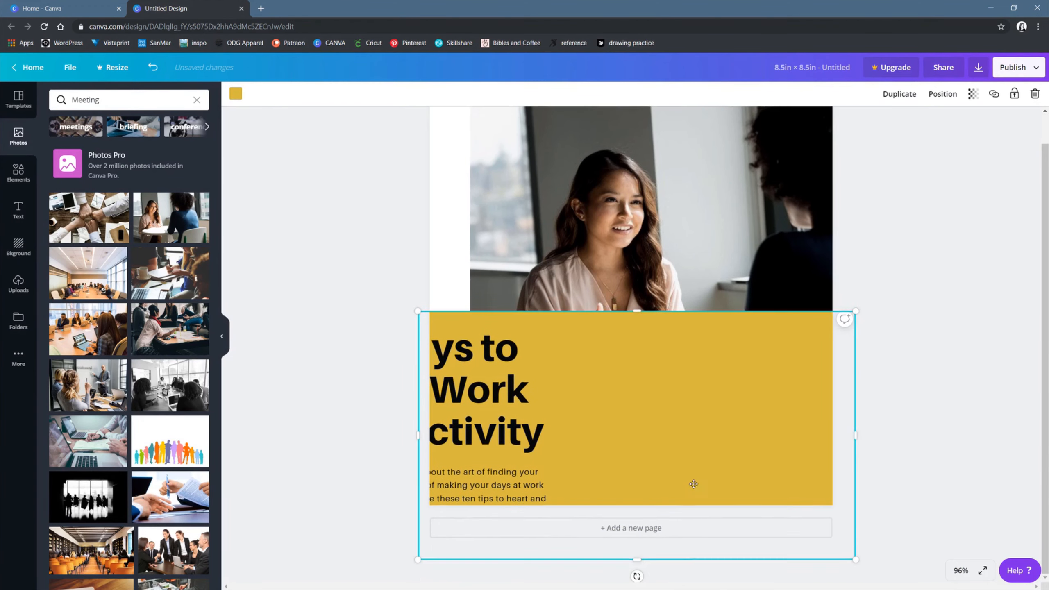
drag(638, 555, 647, 484)
click(648, 488)
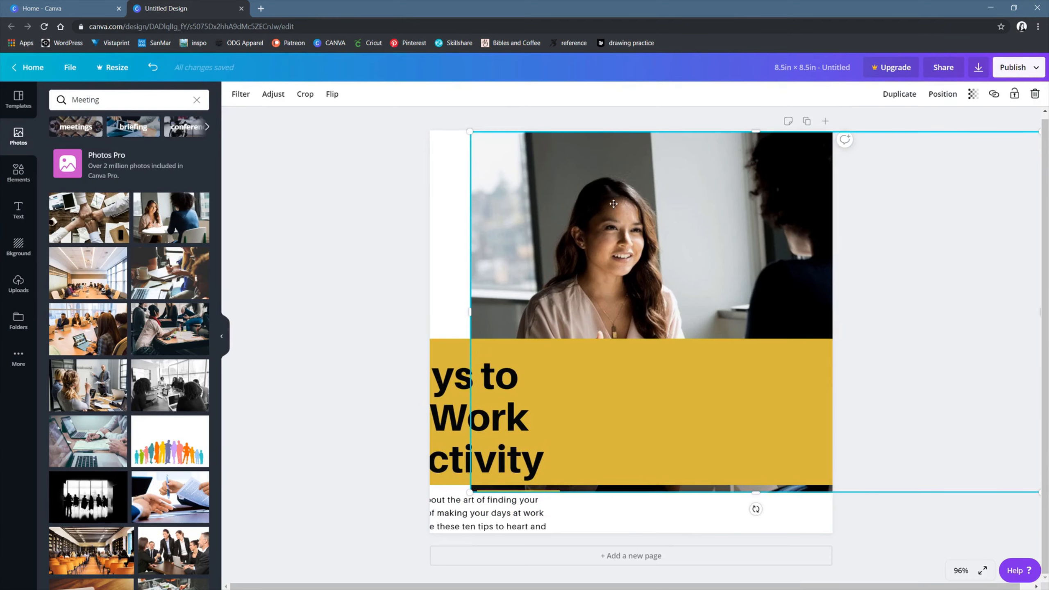
Step: Duplicate the meeting photo and enlarge the copy until it covers the whole page
click(907, 99)
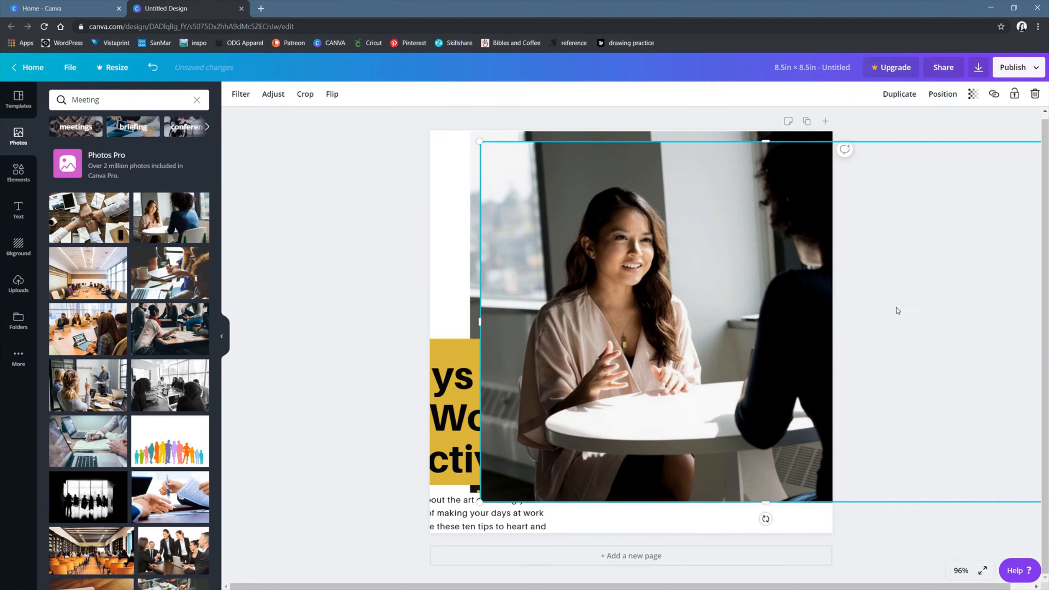
drag(775, 283, 738, 277)
drag(430, 492, 385, 555)
drag(545, 229, 605, 231)
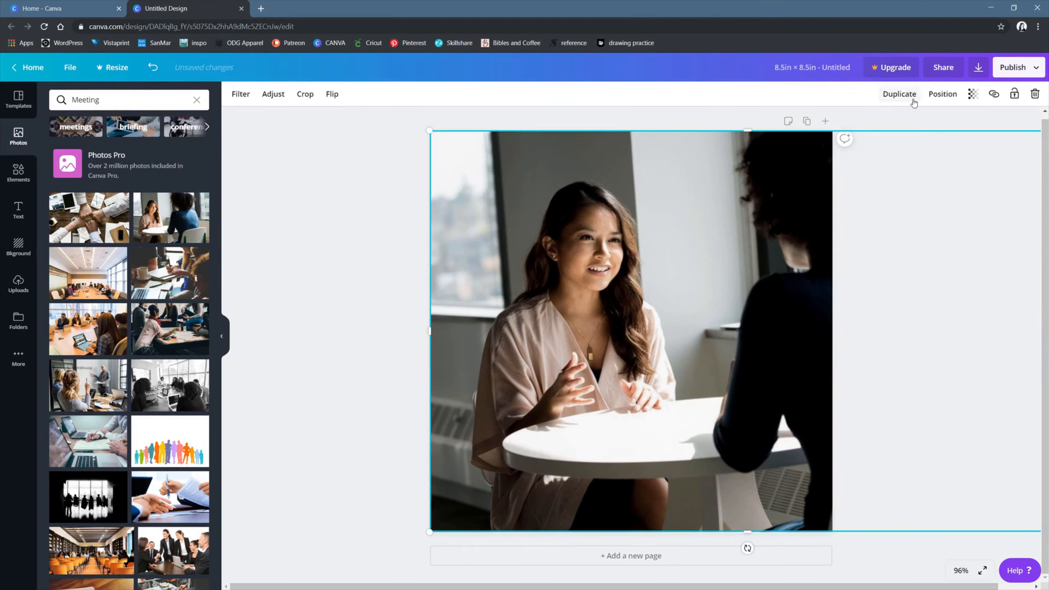
Step: Send the enlarged photo copy to the back and set its transparency to 61
click(946, 95)
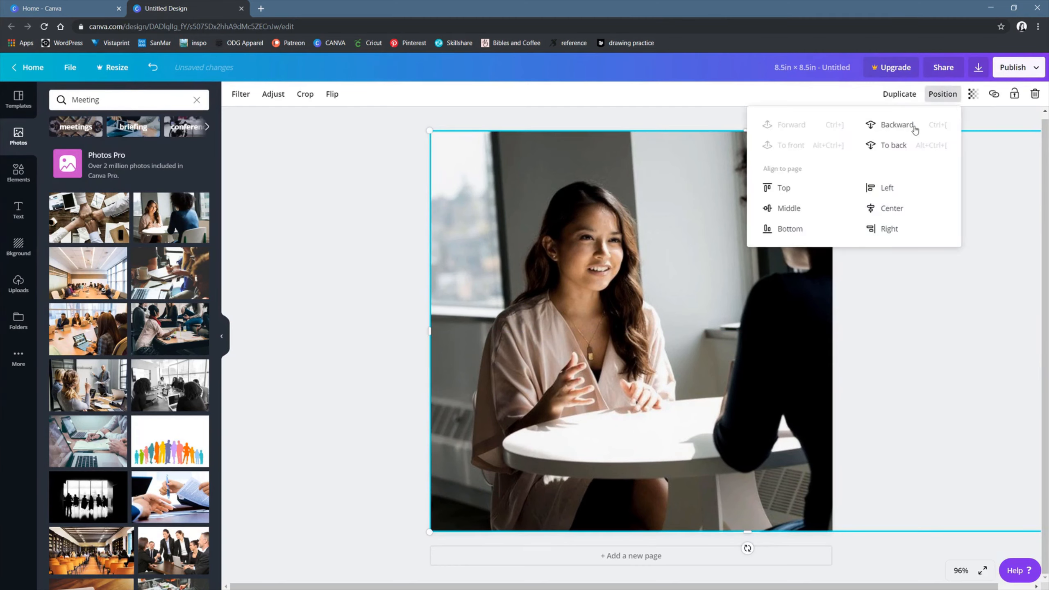
click(895, 148)
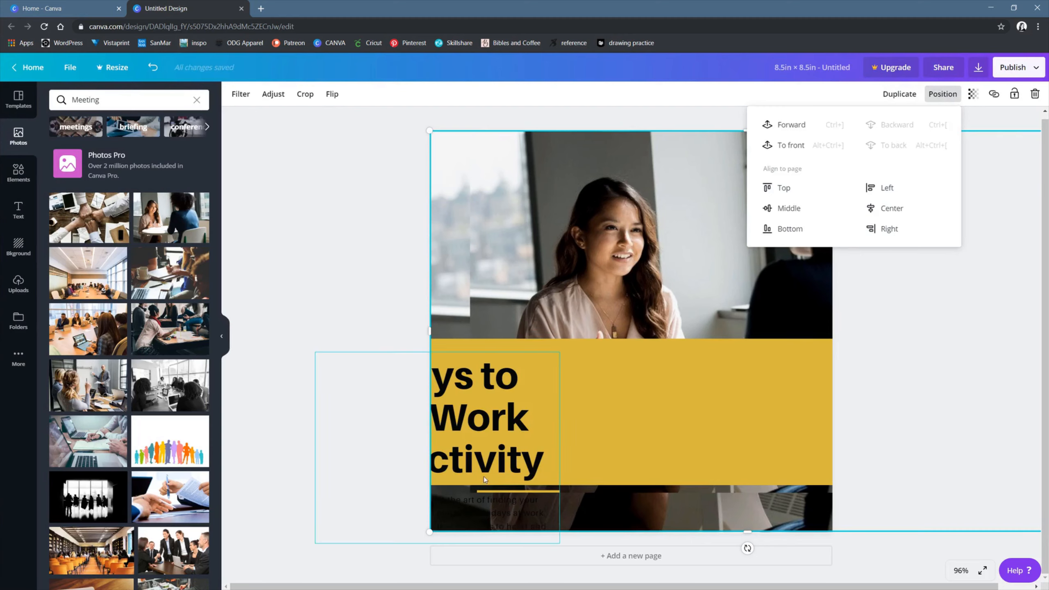
click(1007, 169)
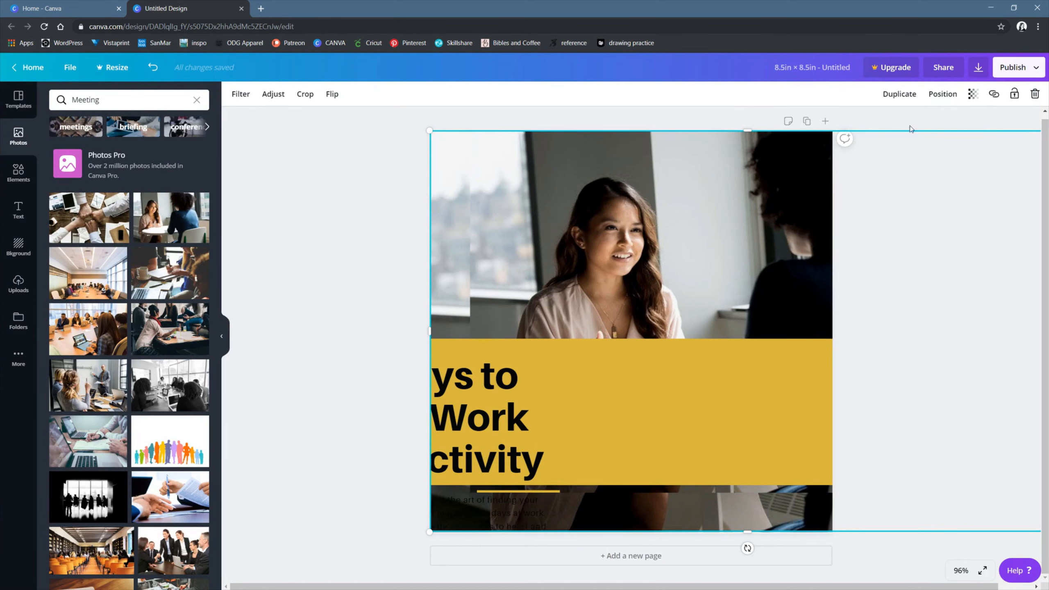
click(972, 93)
drag(948, 120, 922, 130)
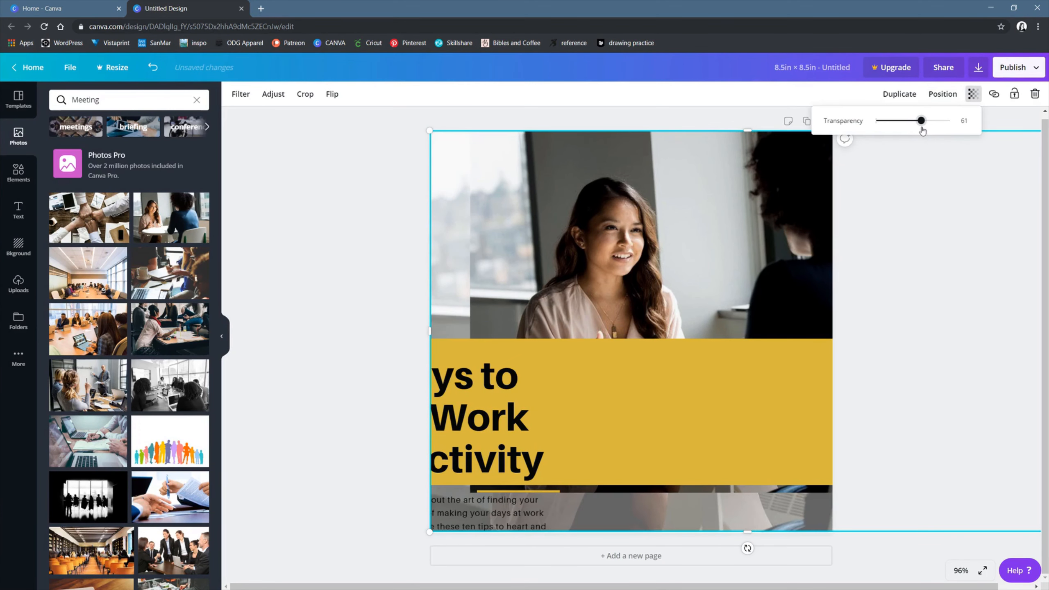
click(847, 396)
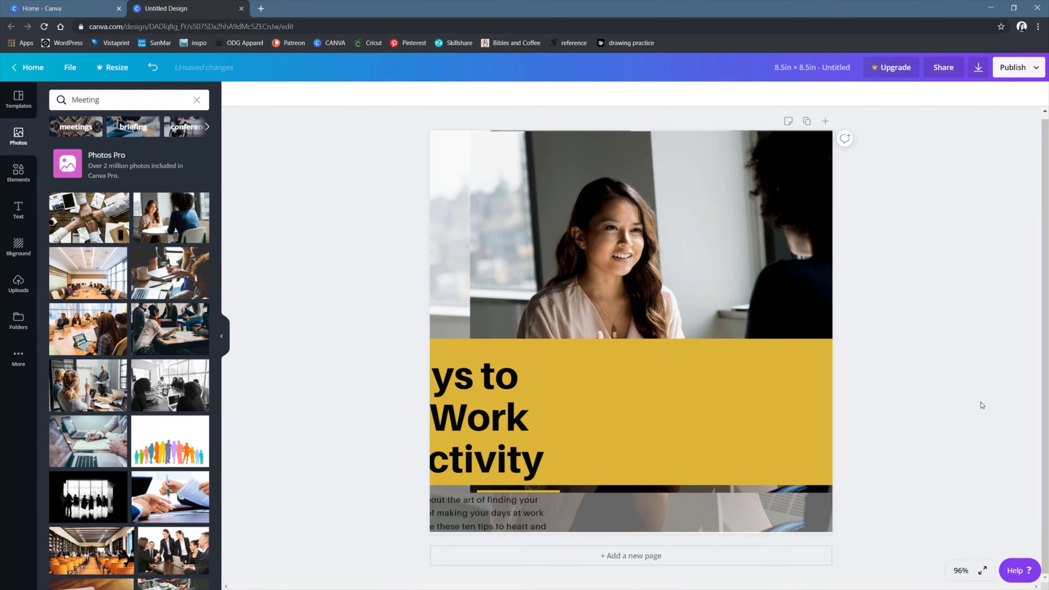
Step: Move the yellow band slightly lower on the page so more of the front meeting photo shows
click(636, 376)
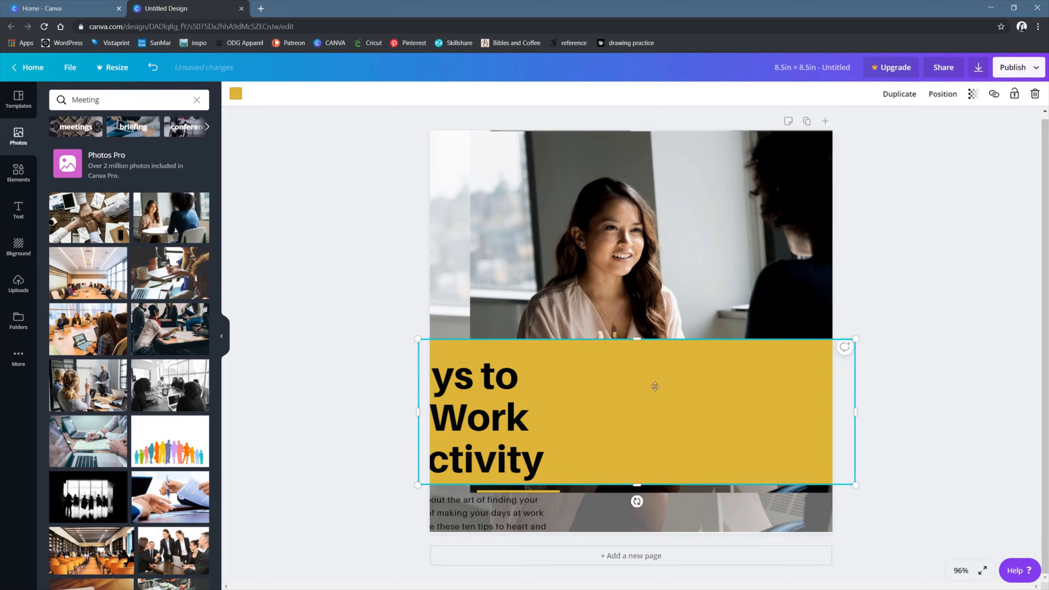
mouse_move(782, 391)
mouse_down()
mouse_move(780, 415)
mouse_move(788, 392)
mouse_up()
drag(725, 424, 725, 444)
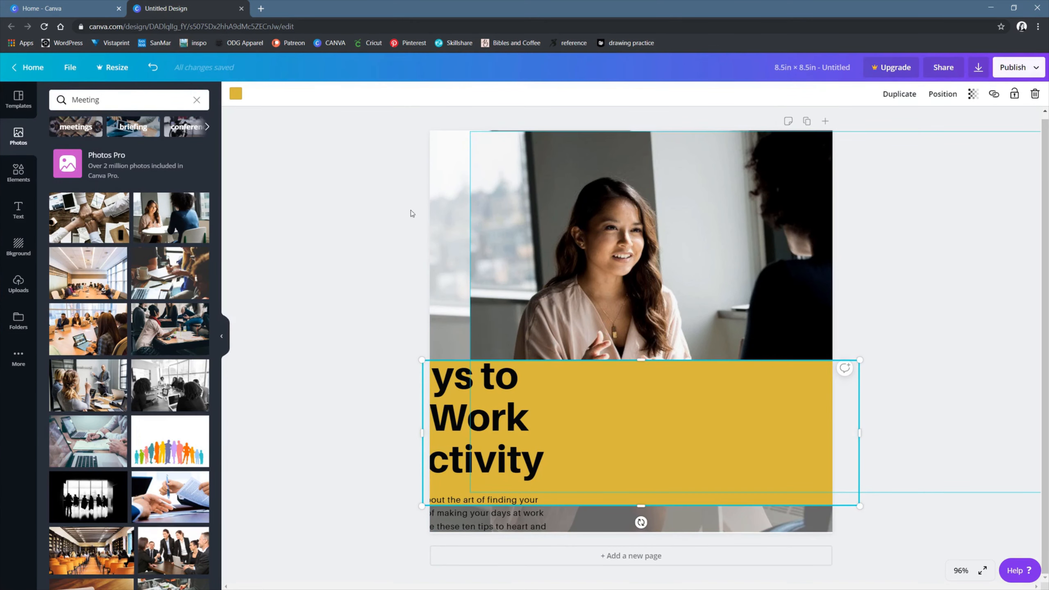
click(235, 93)
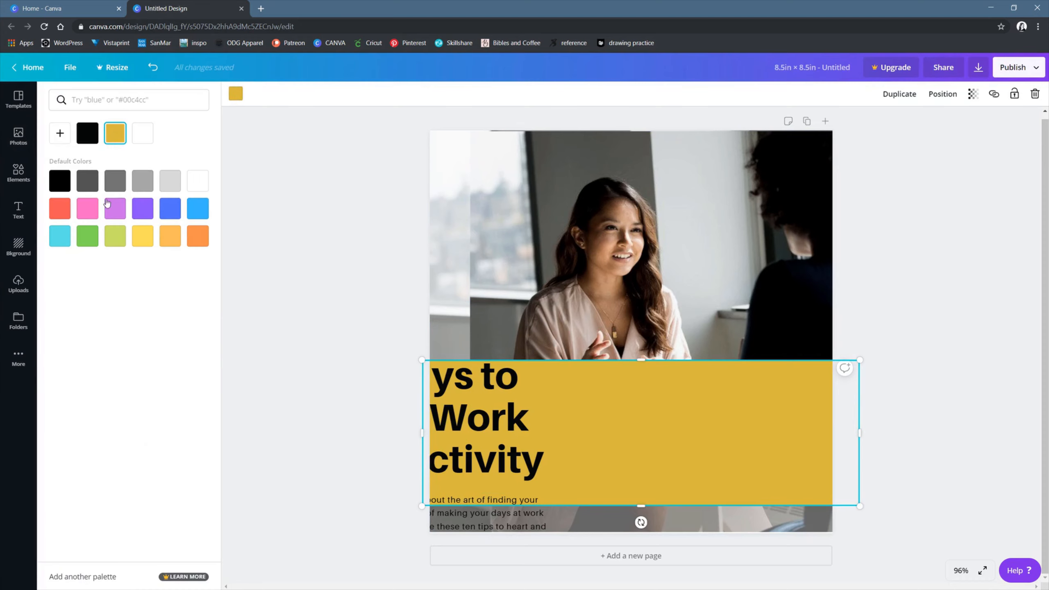
click(60, 134)
click(327, 220)
click(328, 220)
click(740, 441)
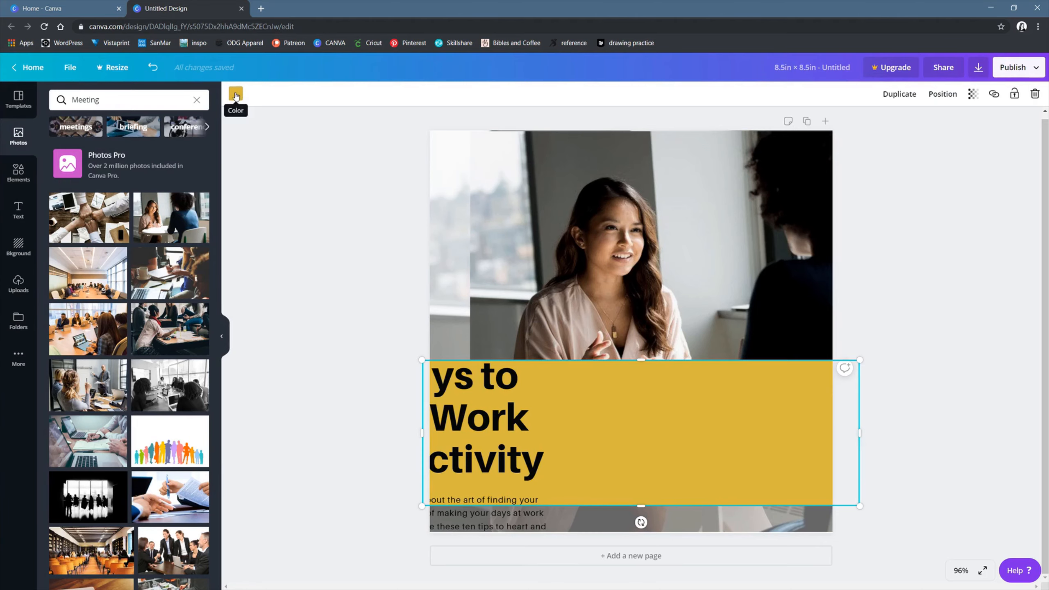
Step: Change the yellow band's colour to the custom salmon shade #e6a590
click(236, 95)
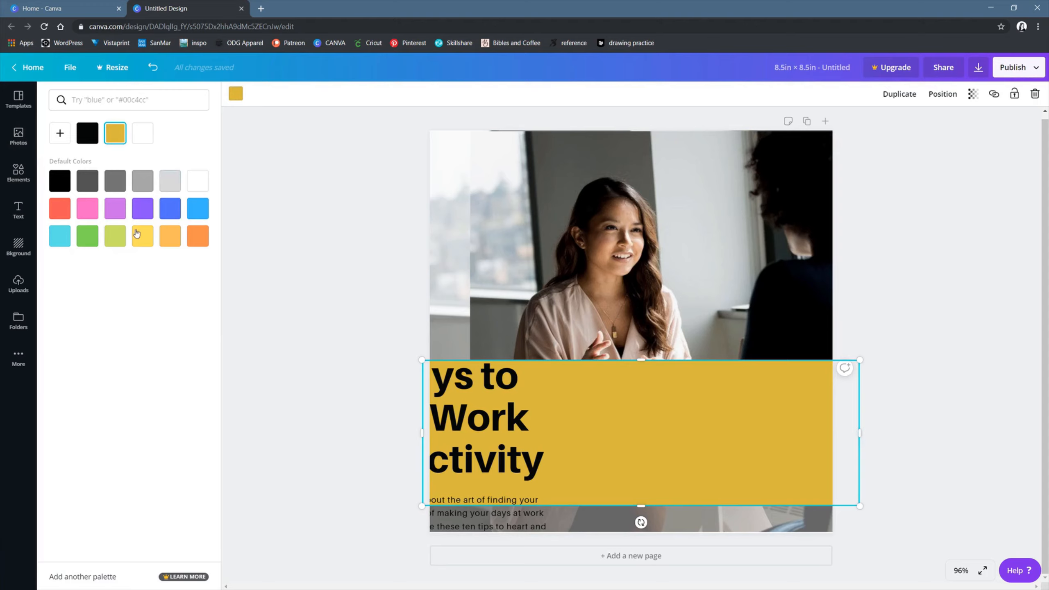
click(60, 135)
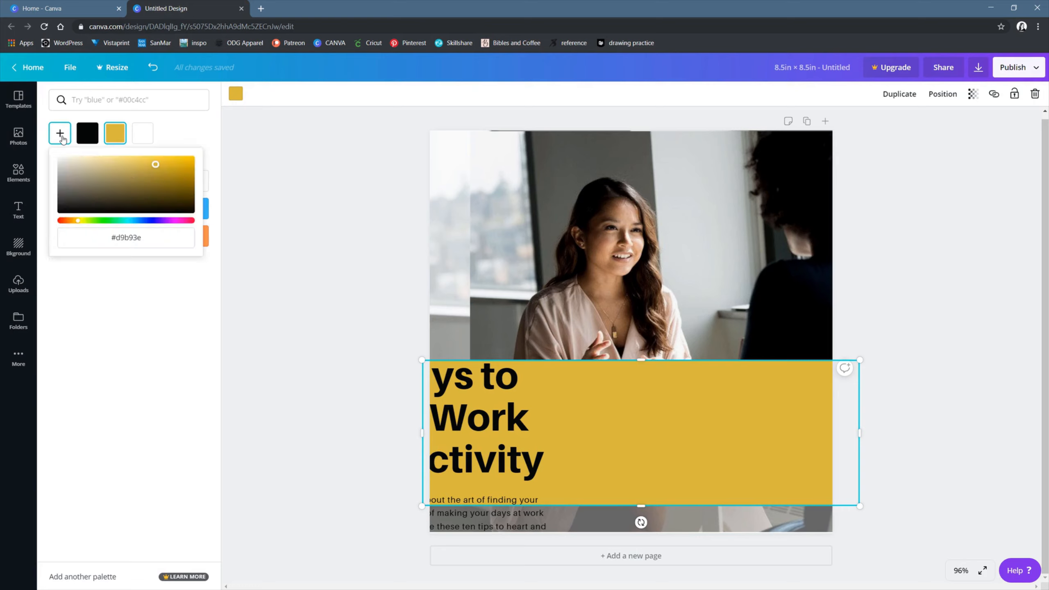
click(65, 222)
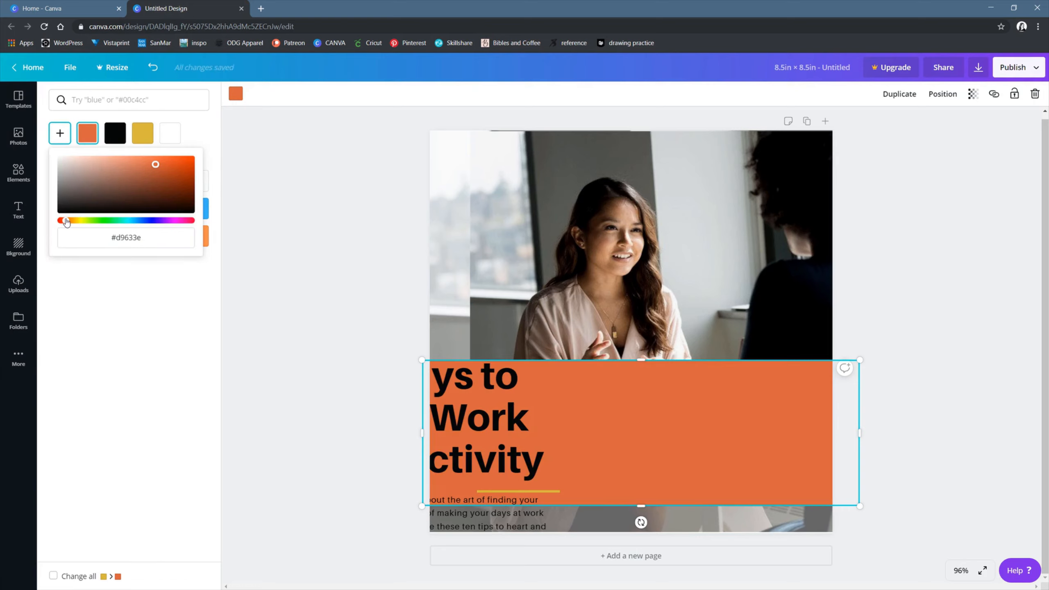
click(108, 162)
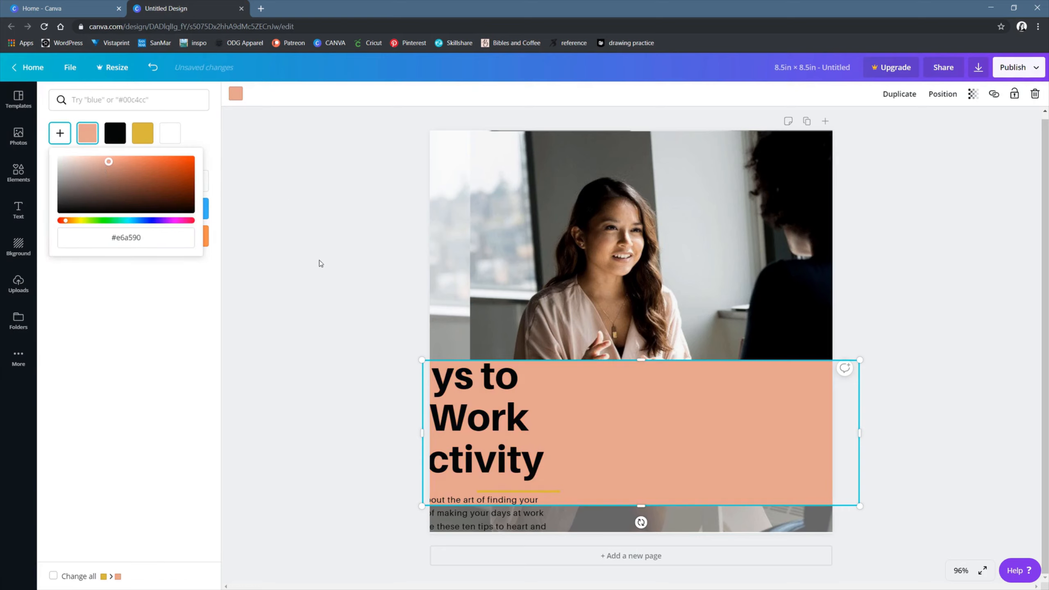
click(333, 237)
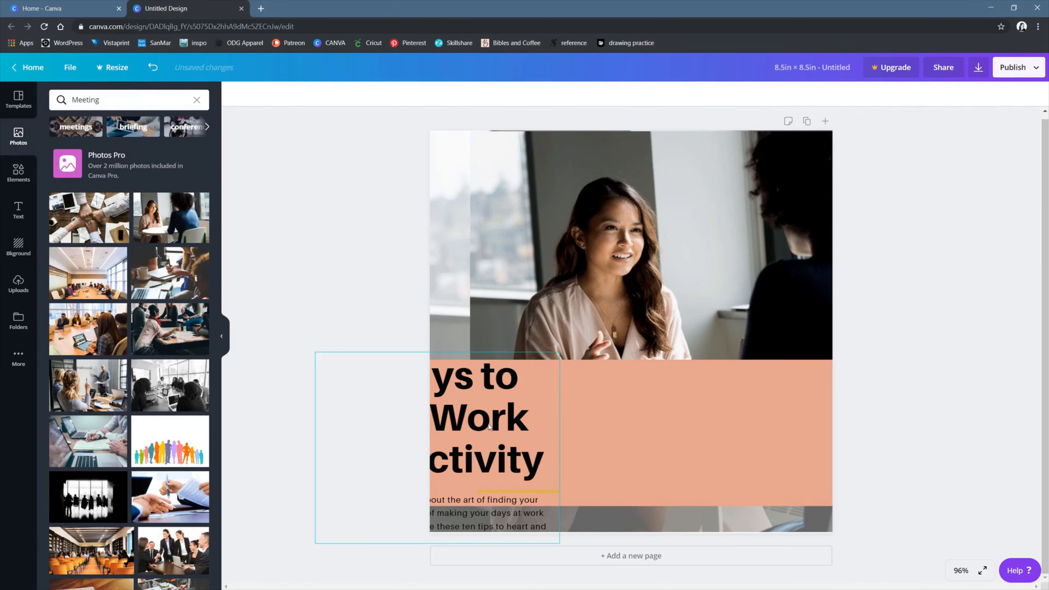
Step: Move the text group fully onto the page over the salmon band and ungroup the heading from the paragraph
drag(494, 425, 545, 405)
click(617, 477)
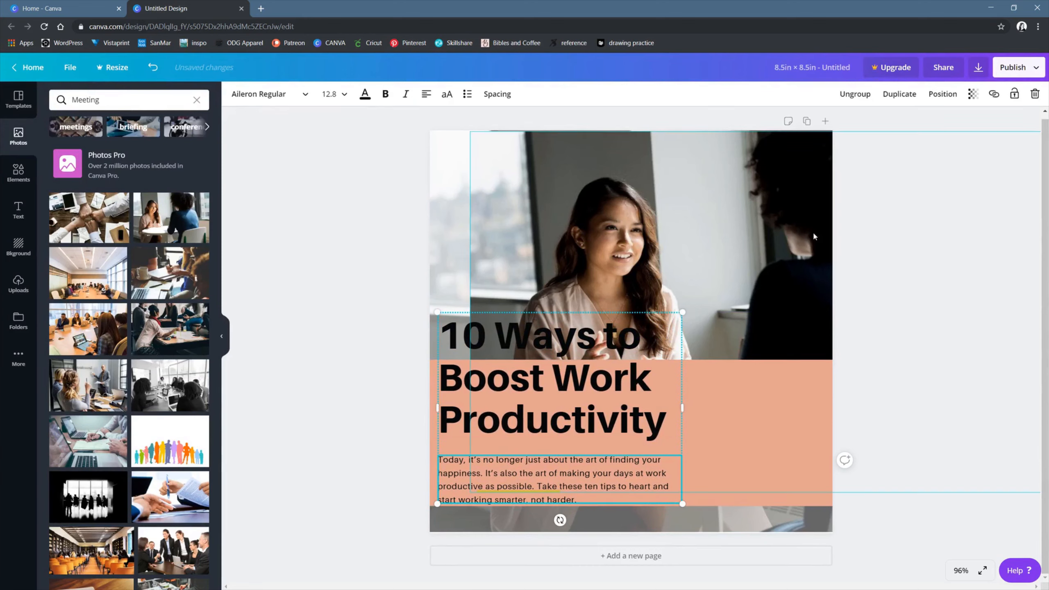
mouse_move(555, 395)
mouse_down()
mouse_move(604, 372)
mouse_move(563, 365)
mouse_move(595, 362)
mouse_move(604, 390)
mouse_move(564, 363)
mouse_move(556, 396)
mouse_up()
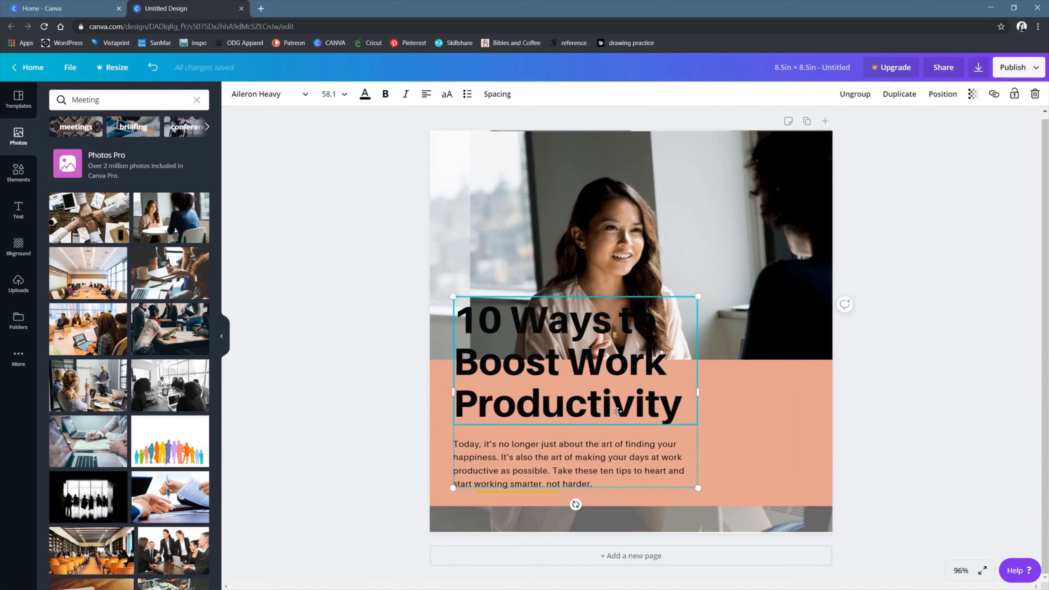
click(855, 94)
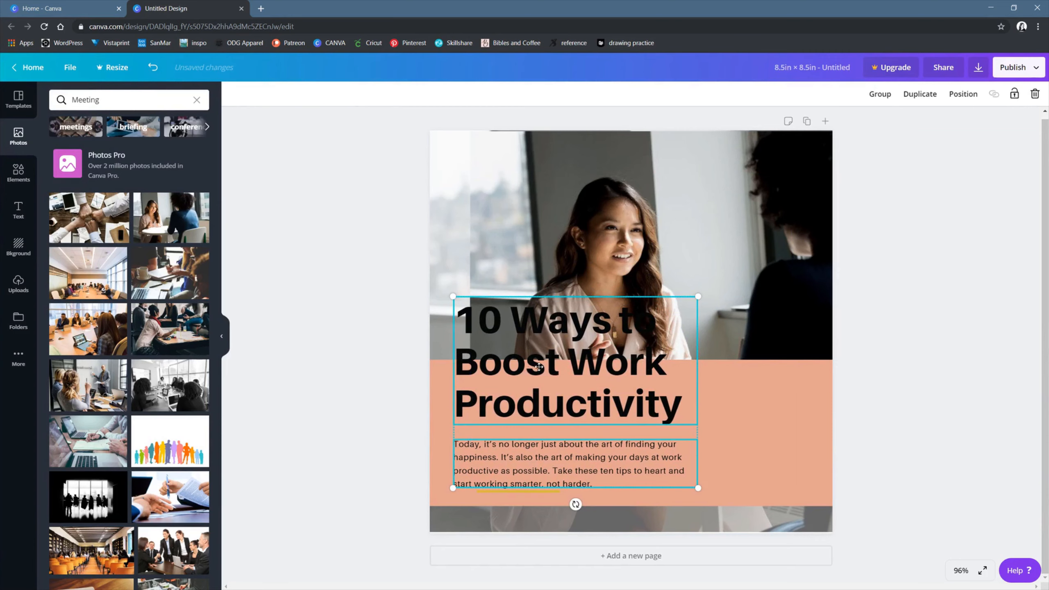
mouse_move(539, 366)
mouse_down()
mouse_move(535, 353)
mouse_move(543, 356)
mouse_up()
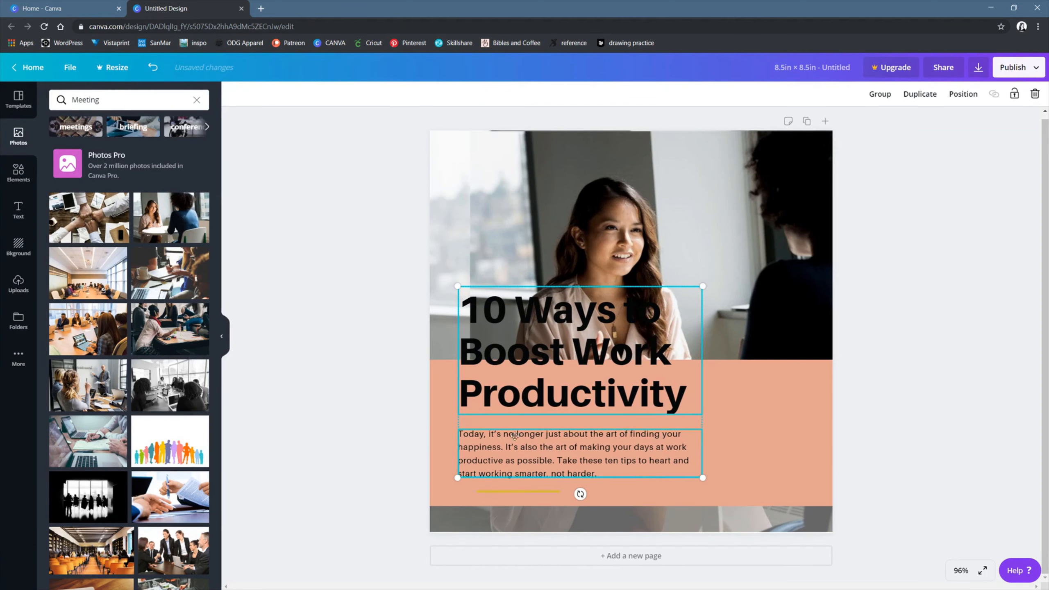
click(349, 317)
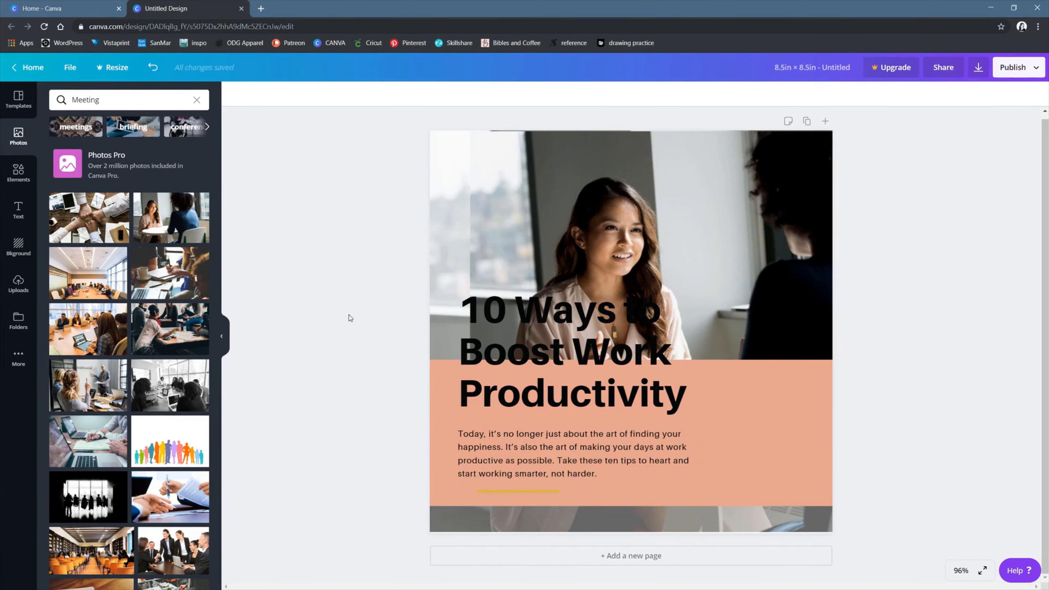
Step: Nudge the heading slightly to the right and move the body paragraph beside it on the salmon band
click(543, 352)
mouse_move(542, 352)
mouse_down()
mouse_move(482, 384)
mouse_move(550, 351)
mouse_up()
click(409, 454)
drag(483, 451, 742, 406)
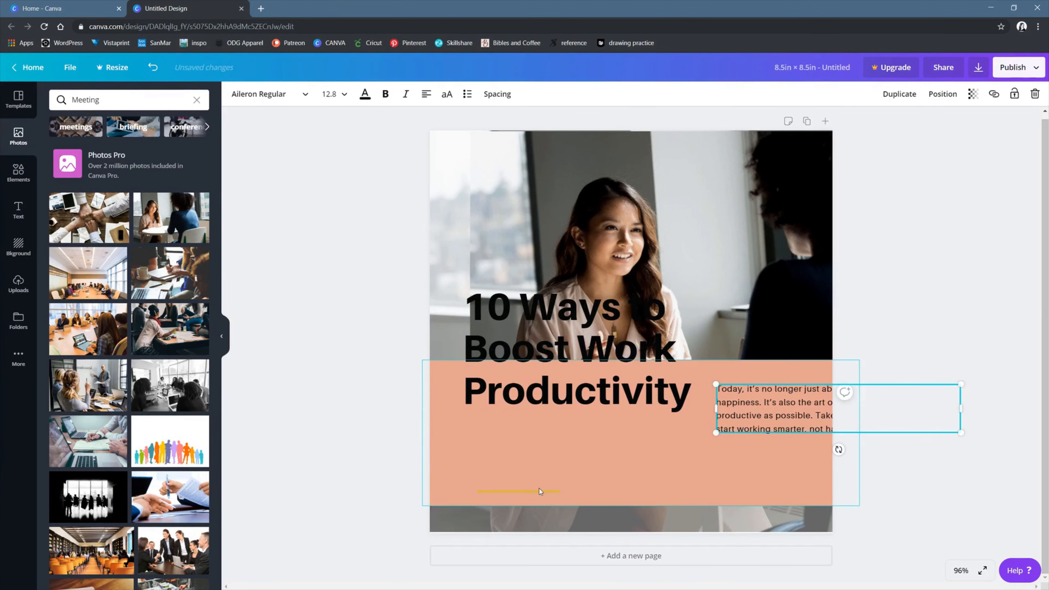
Step: Move the thin yellow line to the upper-left area of the photo and recolour it with the band's salmon shade
drag(539, 492, 482, 169)
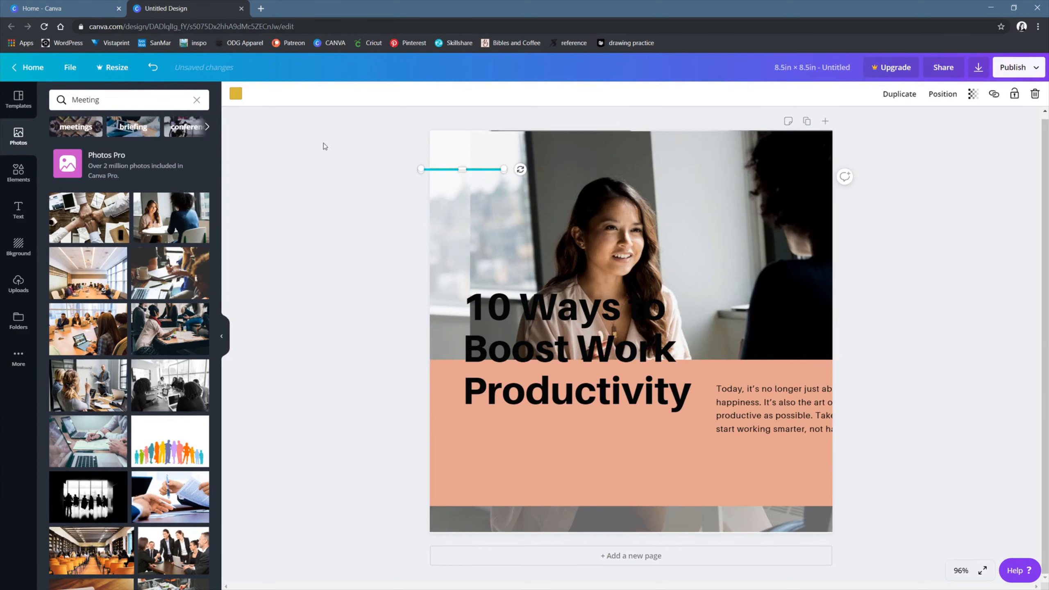
click(234, 95)
click(142, 135)
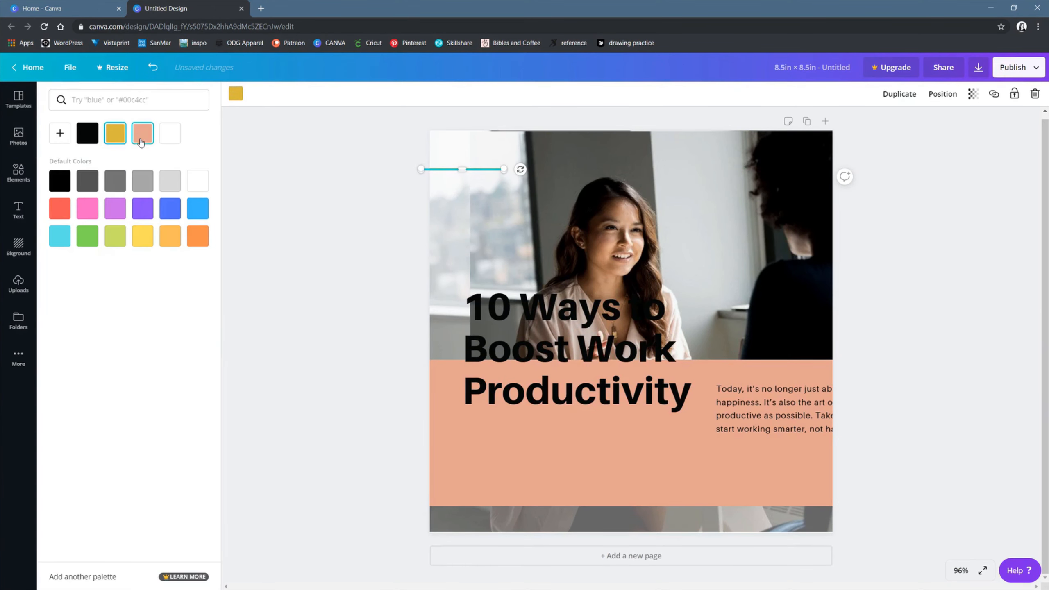
click(399, 198)
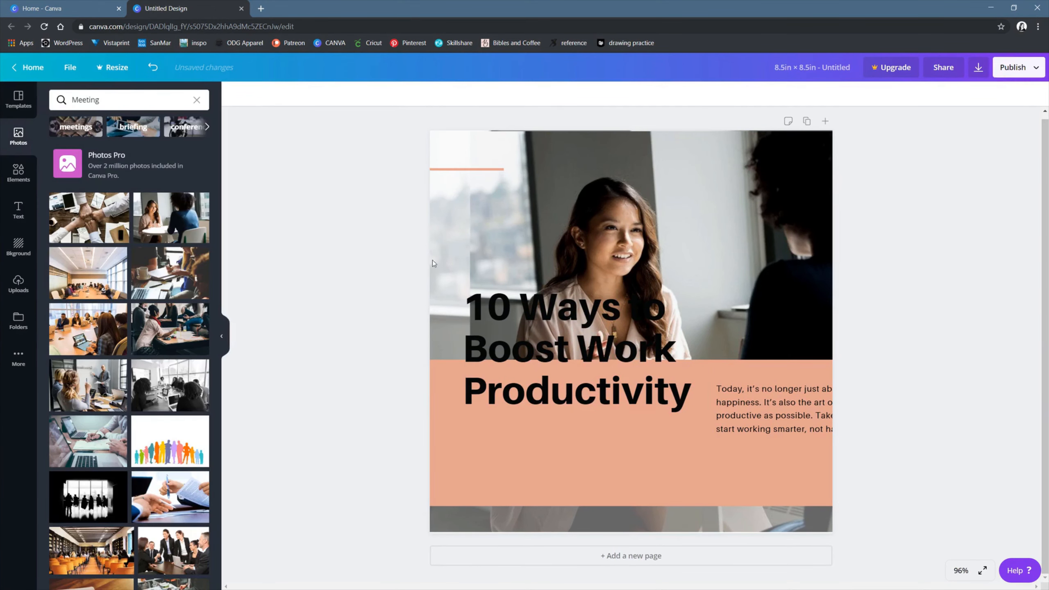
Step: Duplicate the thin salmon line and rotate the copy to vertical
click(449, 169)
click(899, 94)
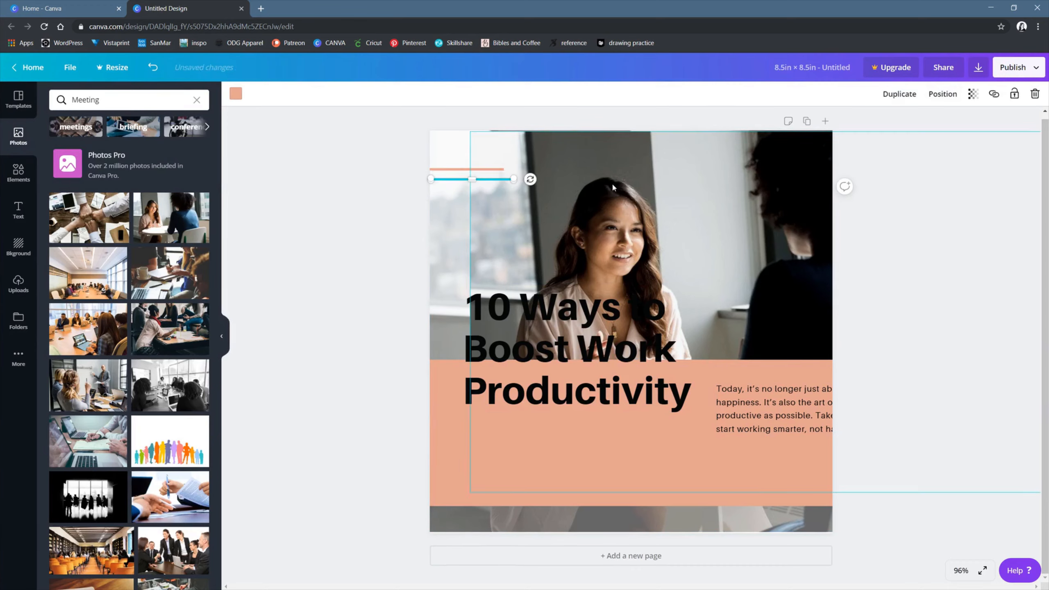
drag(530, 179, 472, 226)
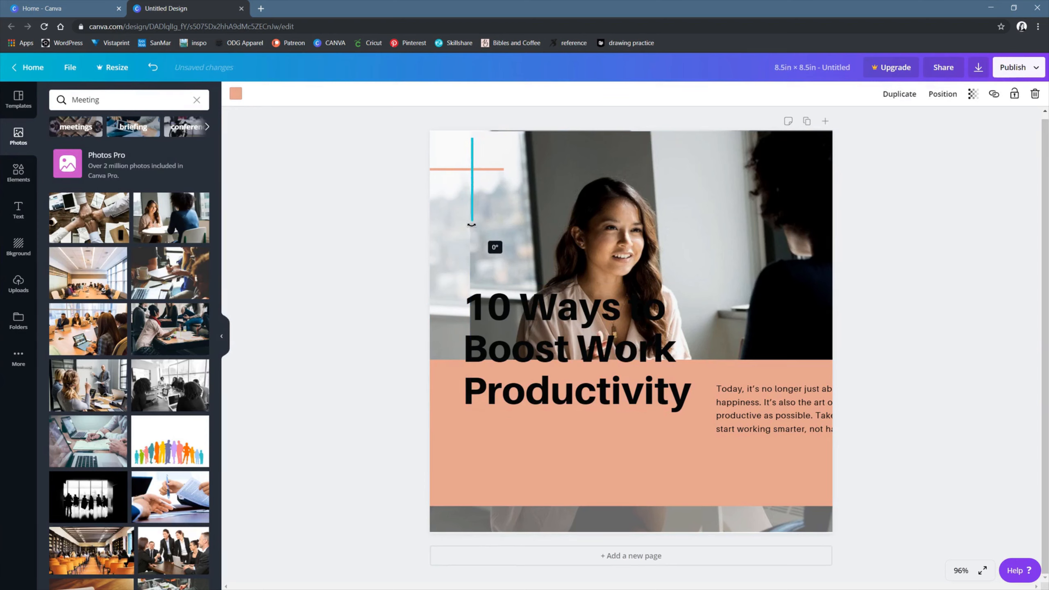
Step: Move the vertical salmon line near the photo's right edge so its lower end meets the salmon band
click(477, 191)
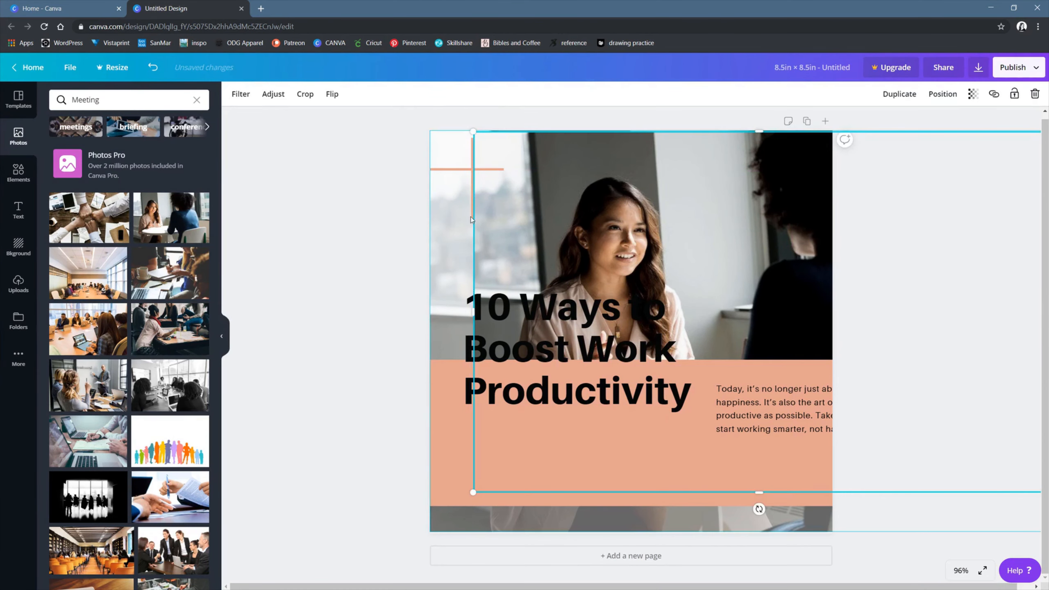
key(ctrl+z)
drag(471, 194, 808, 337)
click(903, 348)
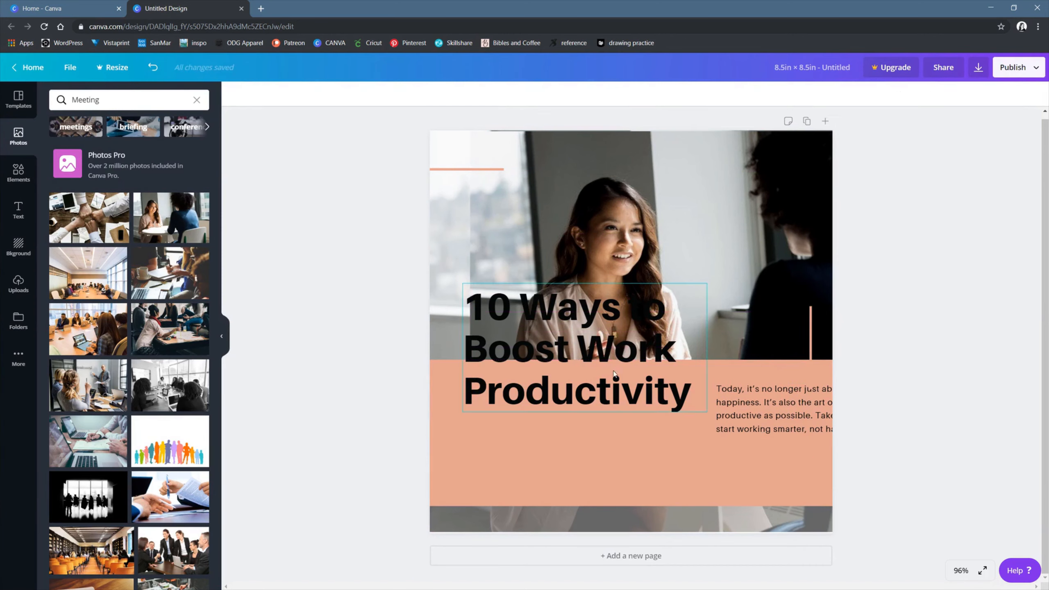
Step: Move the heading down and left over the salmon band, and place the body paragraph beneath it within the band
drag(587, 376, 561, 411)
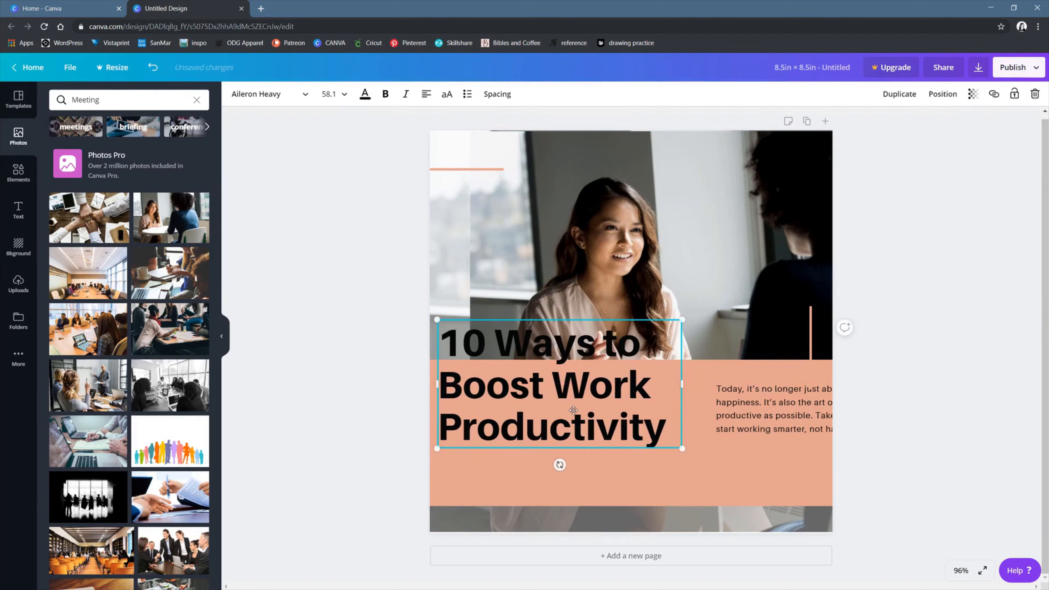
drag(783, 426, 627, 495)
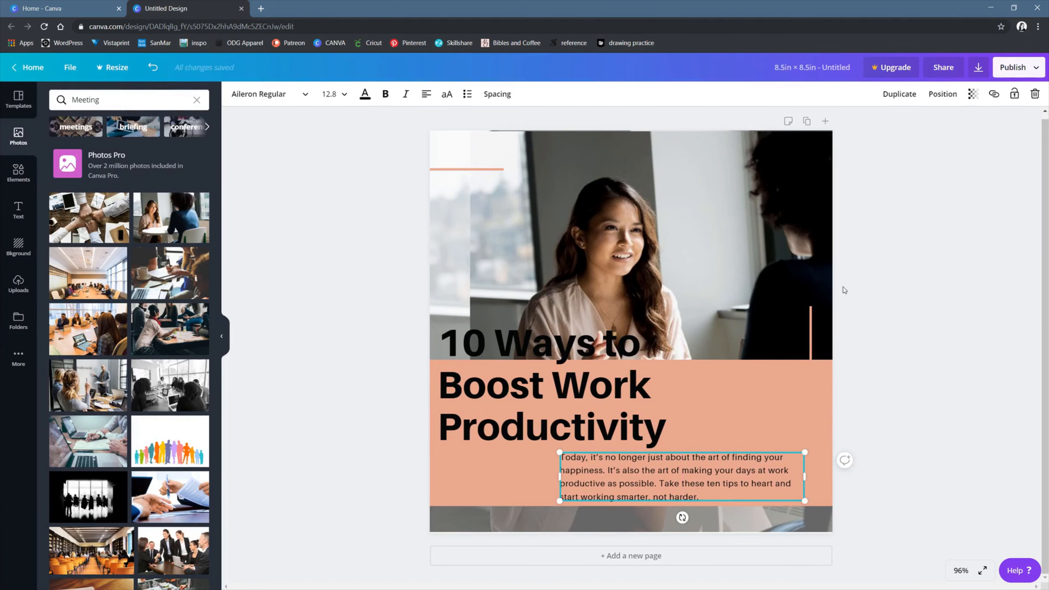
drag(596, 383, 600, 377)
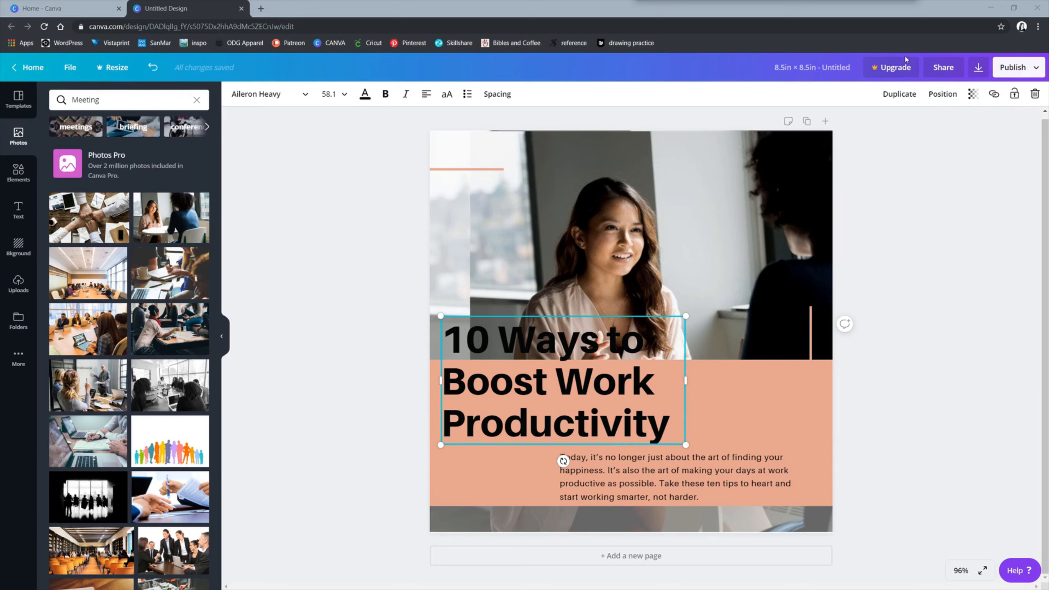
Step: Replace the heading text with "¿Quieres Aprender Inglés?"
click(650, 383)
drag(675, 422, 449, 334)
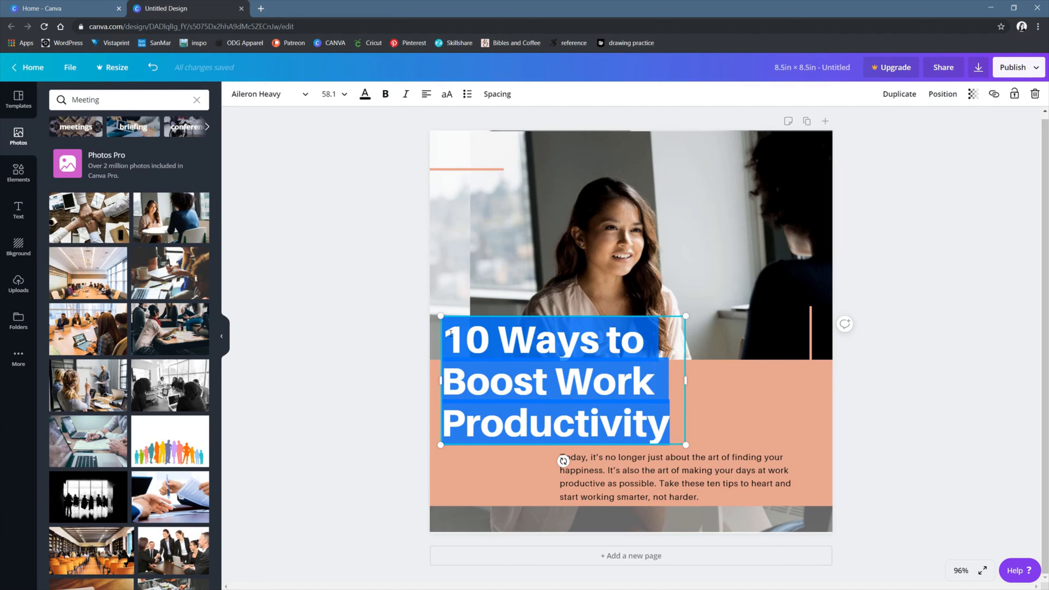
text(¿Quieres Aprender Inglés?)
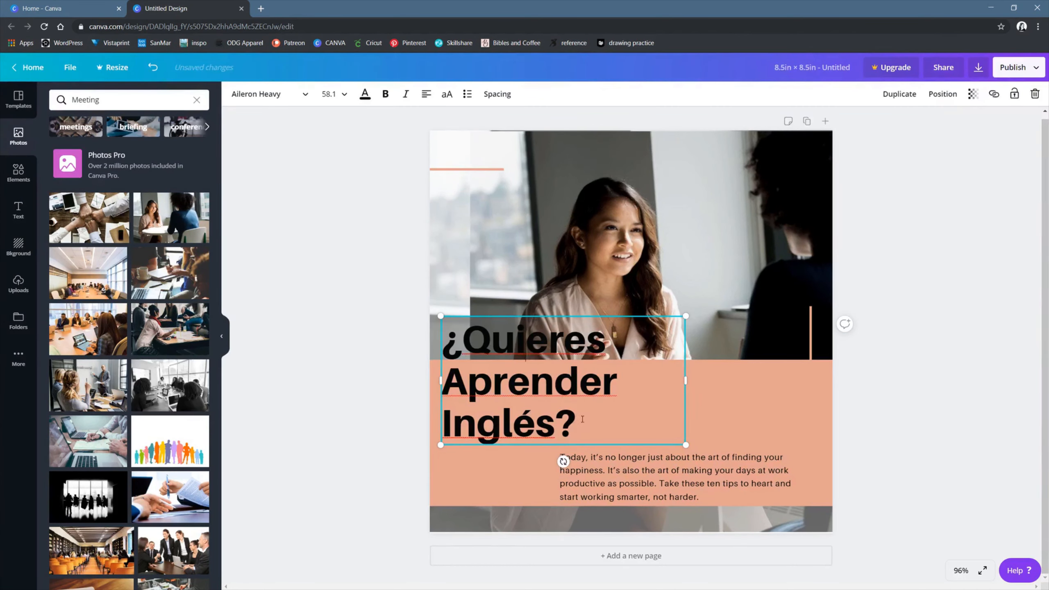
drag(582, 419, 440, 335)
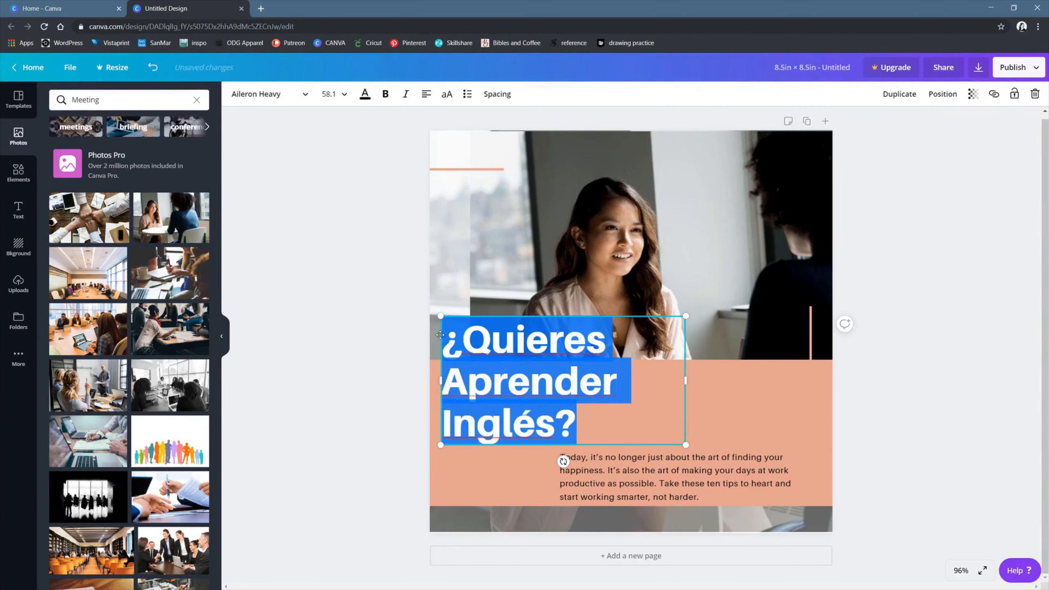
click(380, 384)
click(573, 402)
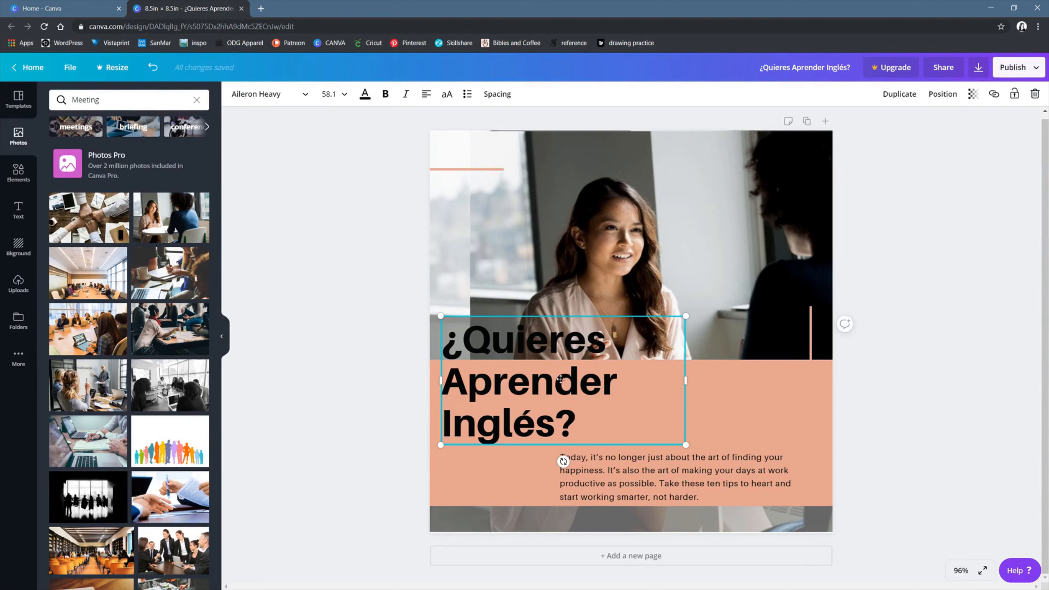
Step: Change the heading's text colour to white
click(365, 95)
click(169, 133)
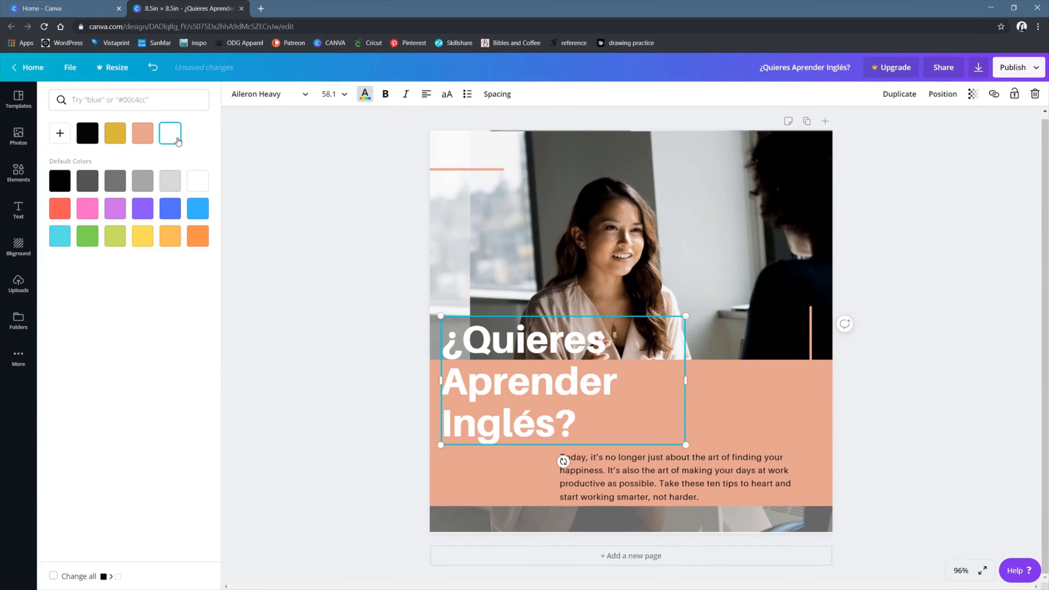
click(352, 345)
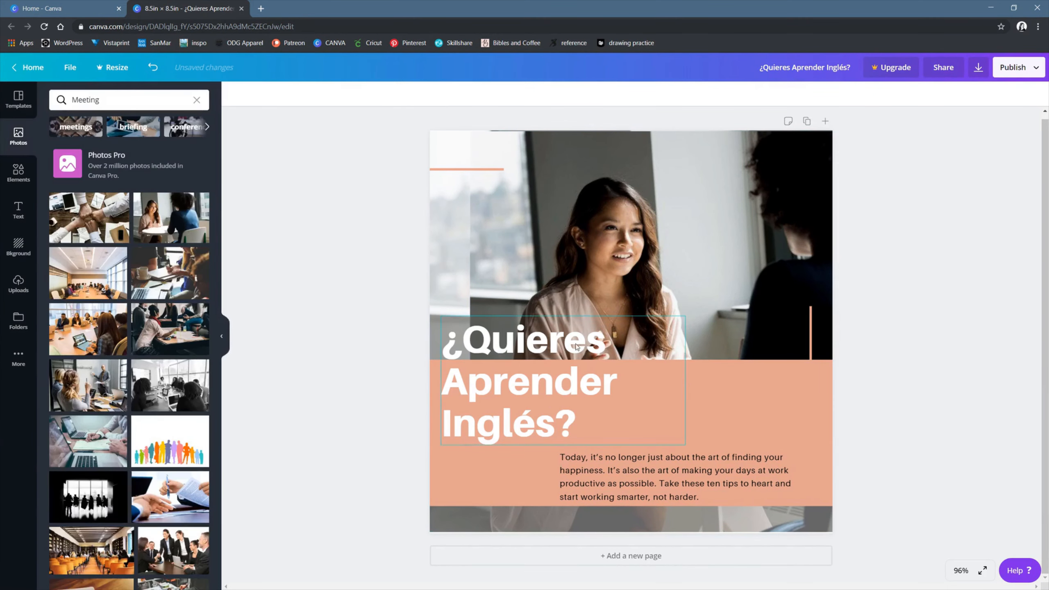
Step: Set the line height of the heading's "¿Quieres" line to 1.28 and nudge the heading slightly upward
click(612, 348)
click(614, 346)
drag(614, 346, 446, 351)
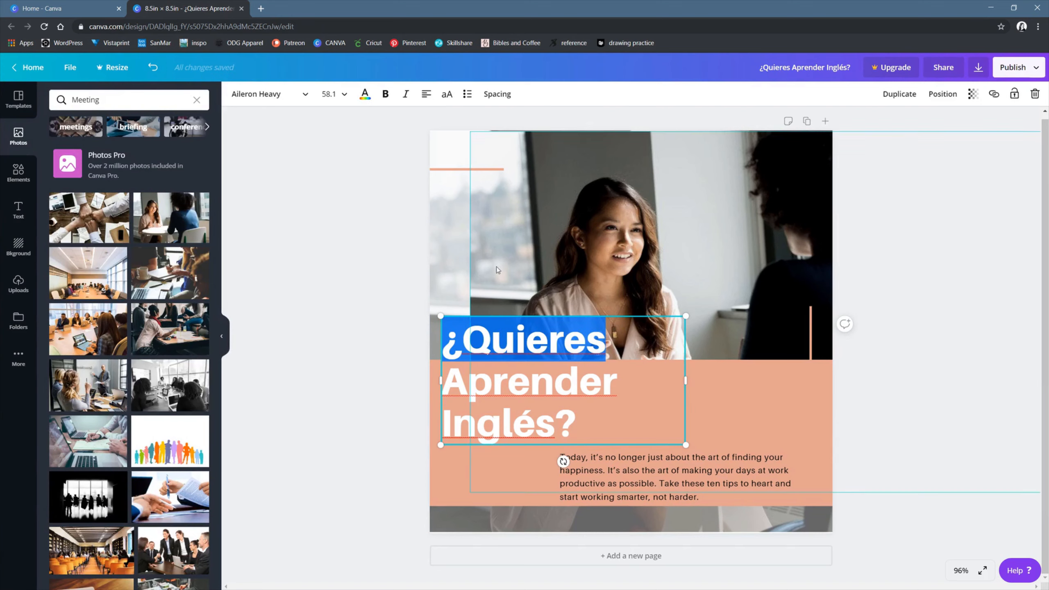
click(496, 94)
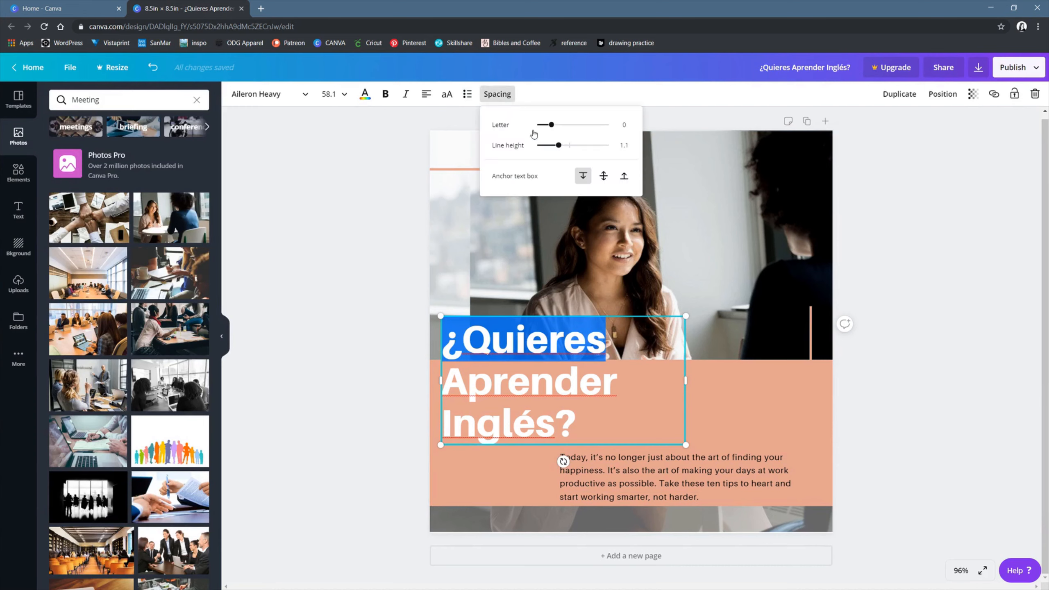
drag(557, 146, 566, 148)
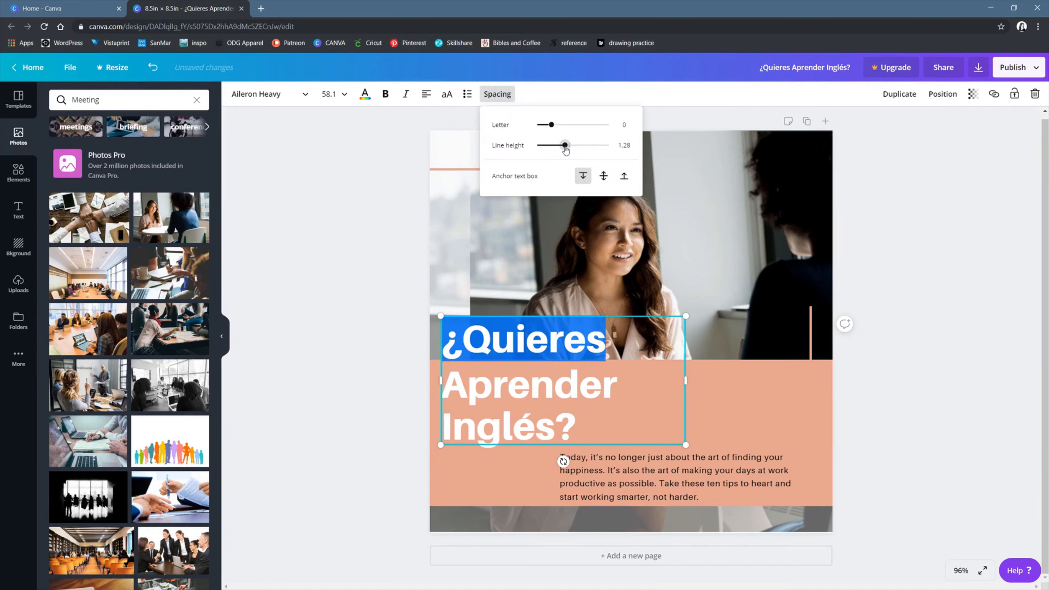
click(351, 322)
drag(546, 424, 546, 420)
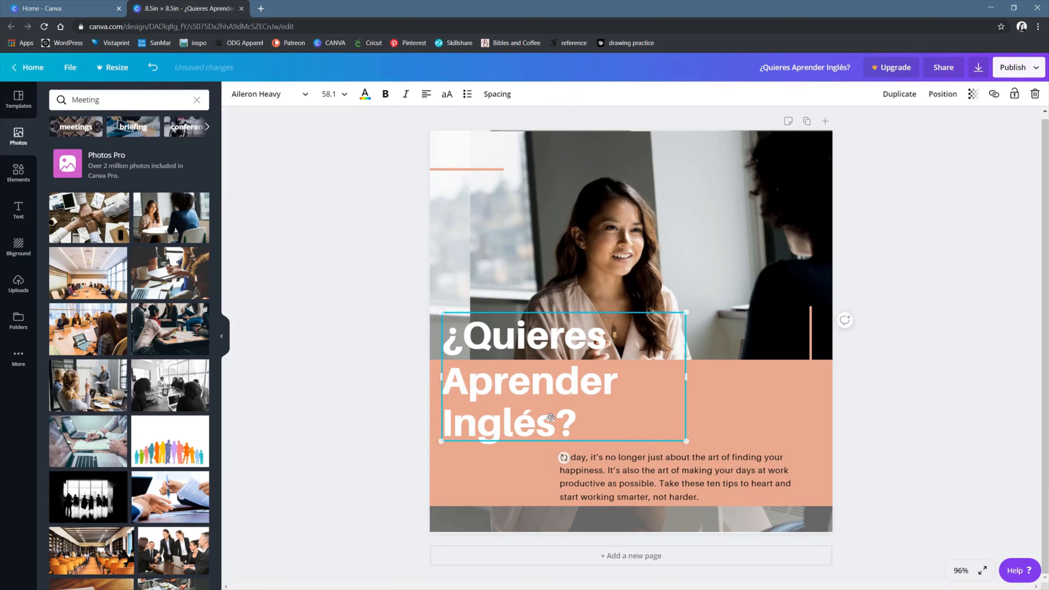
click(944, 388)
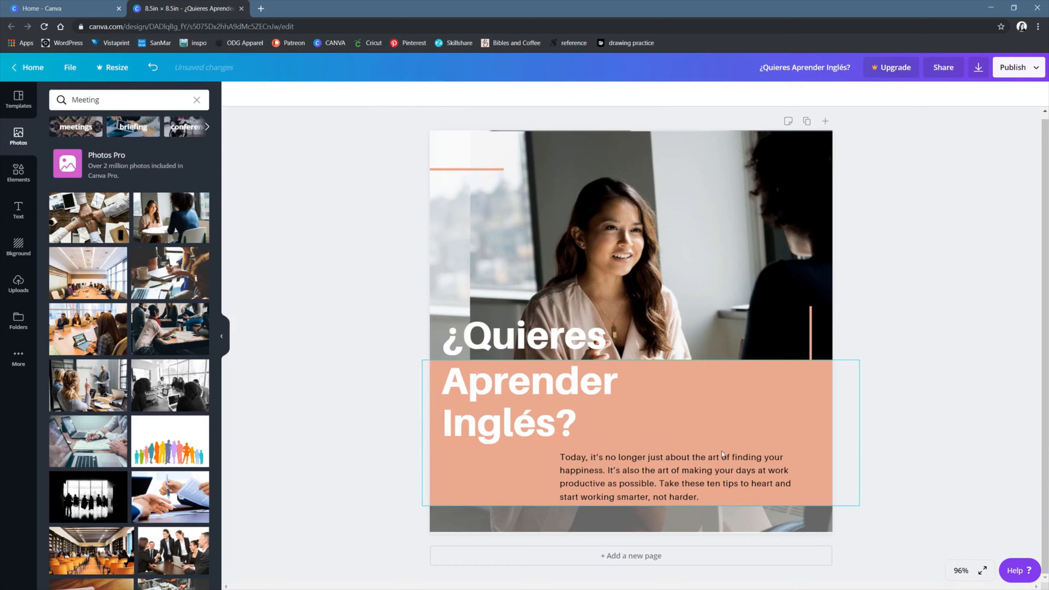
Step: Format the body paragraph as white, bold text at font size 16
click(666, 488)
click(365, 94)
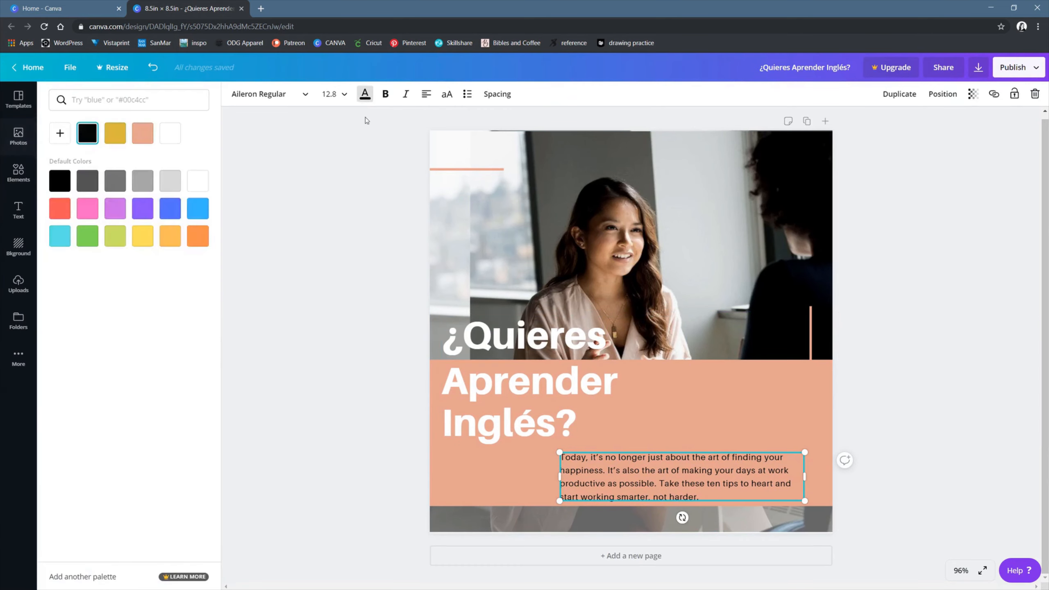
click(195, 184)
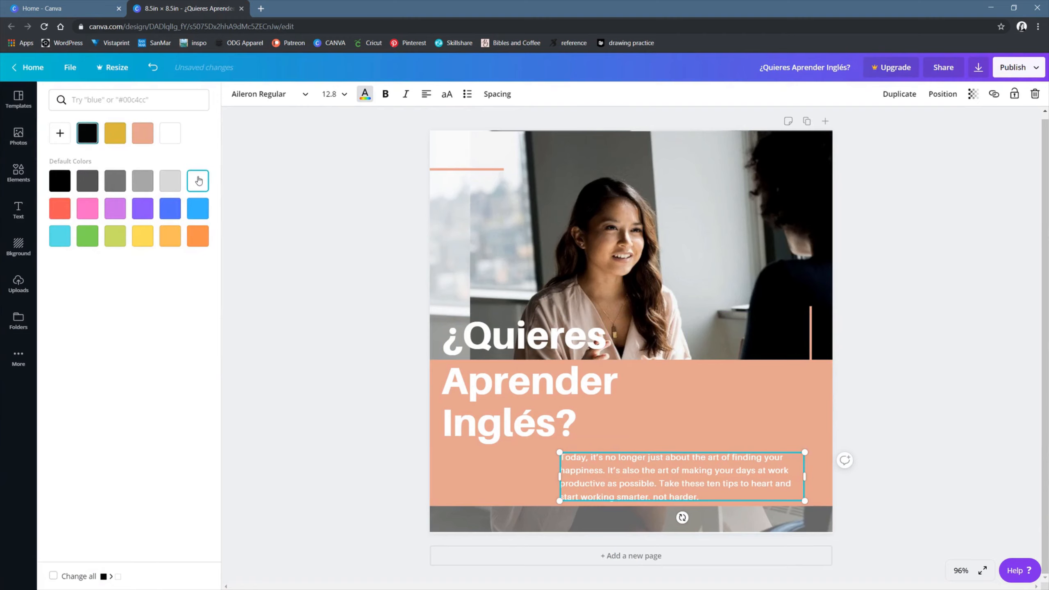
click(385, 94)
click(329, 94)
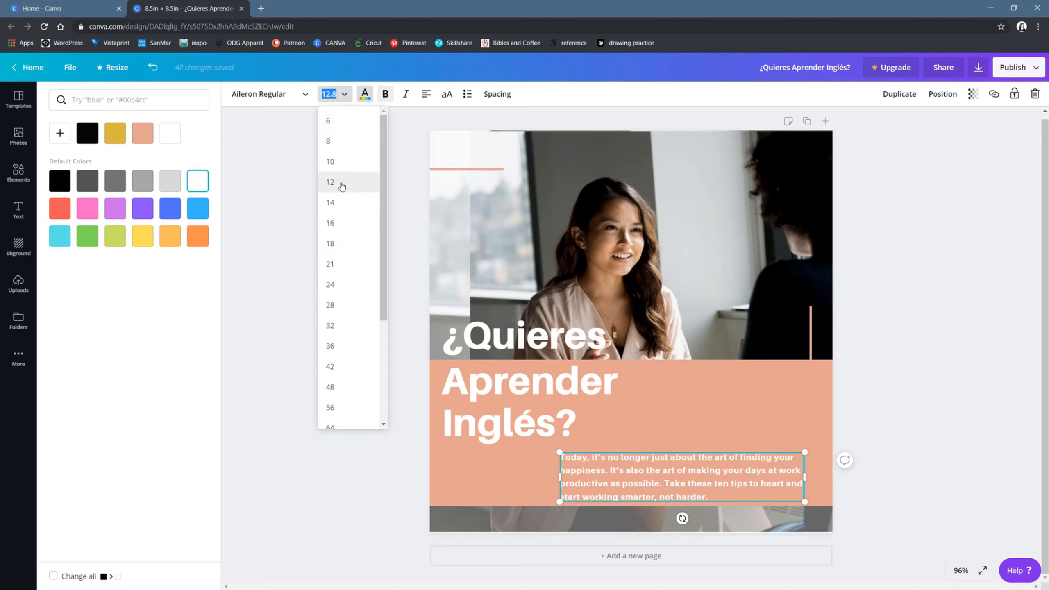
click(340, 225)
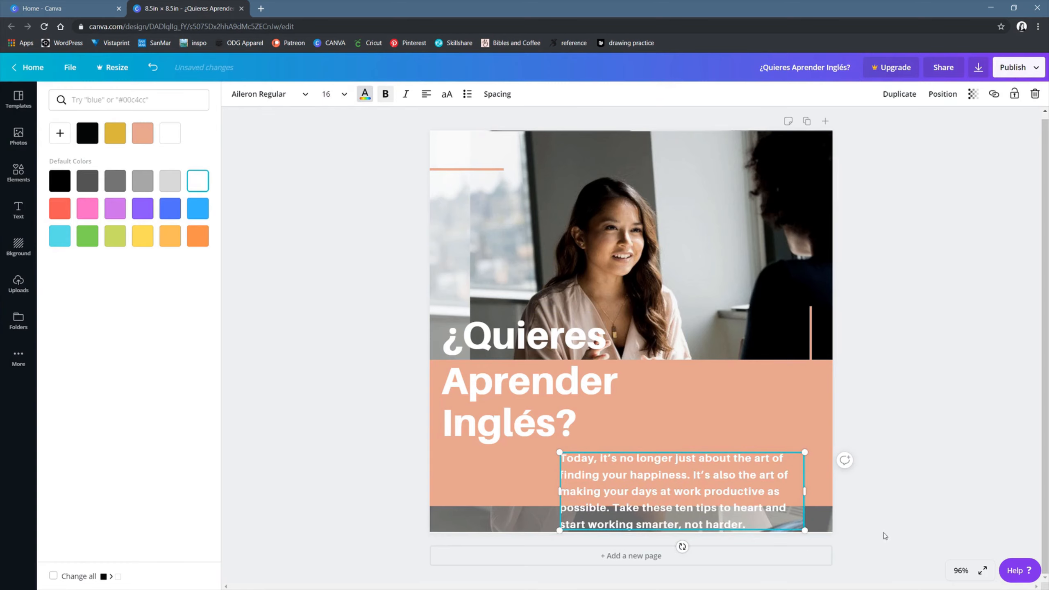
Step: Widen the paragraph's text box and move it left beneath the heading so it fits within the salmon band
drag(803, 494, 927, 496)
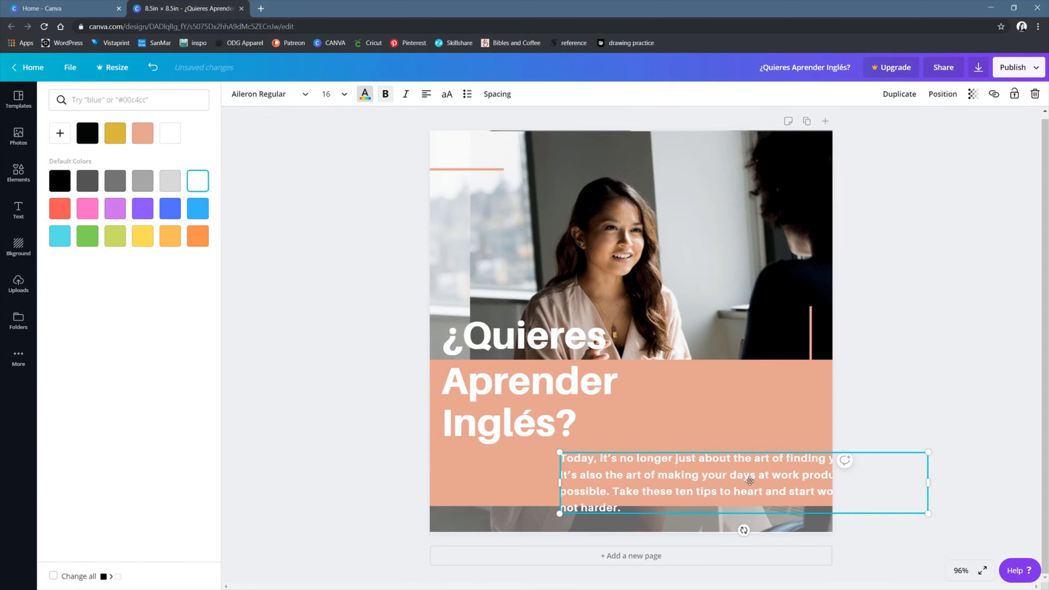
drag(755, 489, 671, 483)
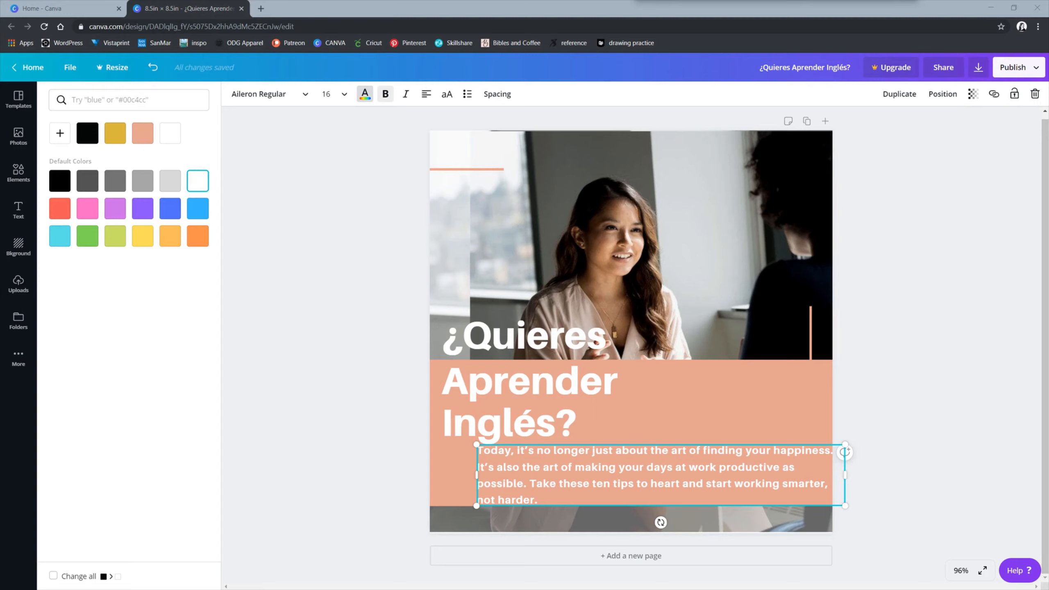
mouse_move(564, 501)
mouse_down()
mouse_move(518, 501)
mouse_move(544, 501)
mouse_up()
Step: Replace the paragraph text with "Cada Miércoles en el Centro cultural (address) Todos son bienvenidos"
drag(530, 497, 472, 453)
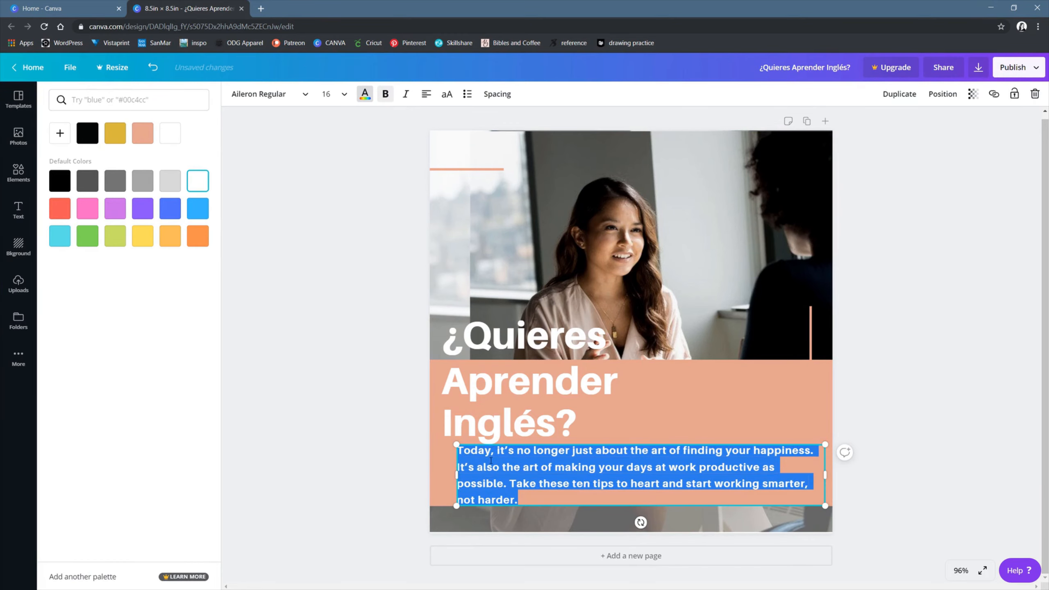
text(Cada Miércoles en el Centro cultural (address) Todos son bienvenidos)
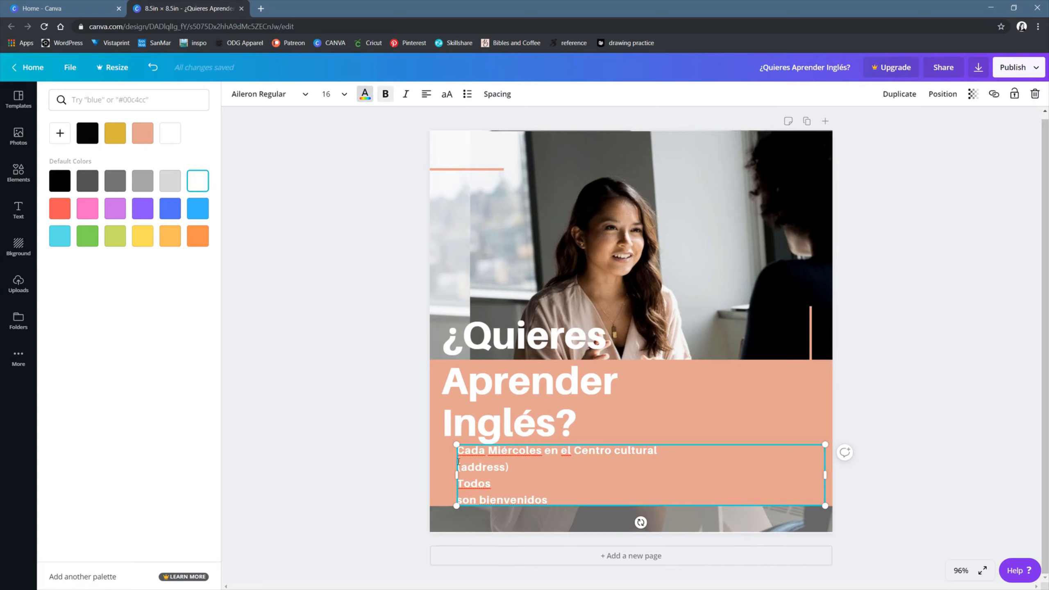
Step: Extend the paragraph box's left edge to align with the heading and delete the "(address)" line
mouse_move(456, 475)
mouse_down()
mouse_move(433, 475)
mouse_move(443, 466)
mouse_up()
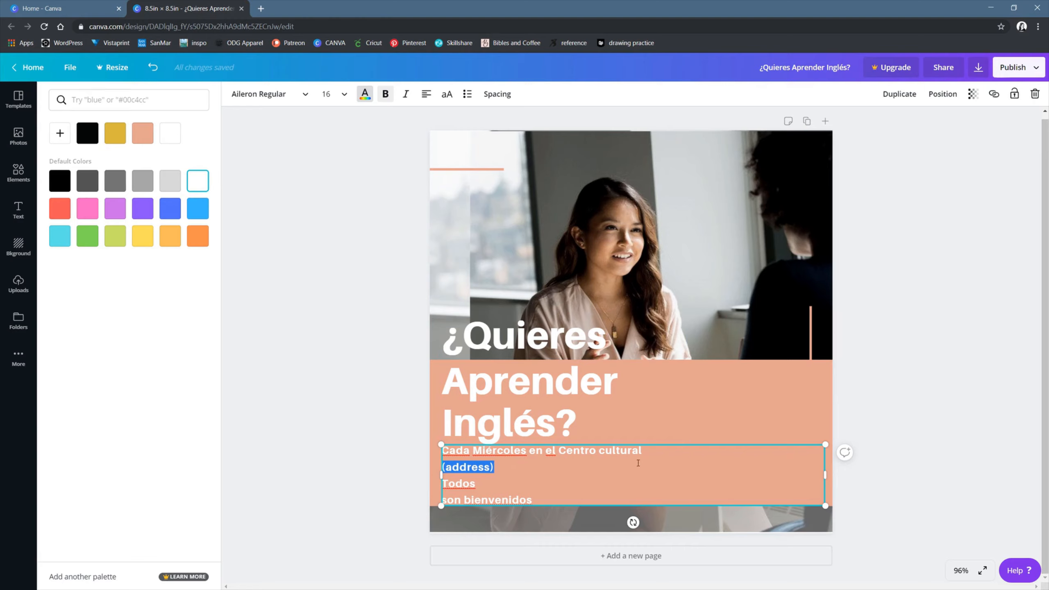
key(BackSpace)
key(Delete)
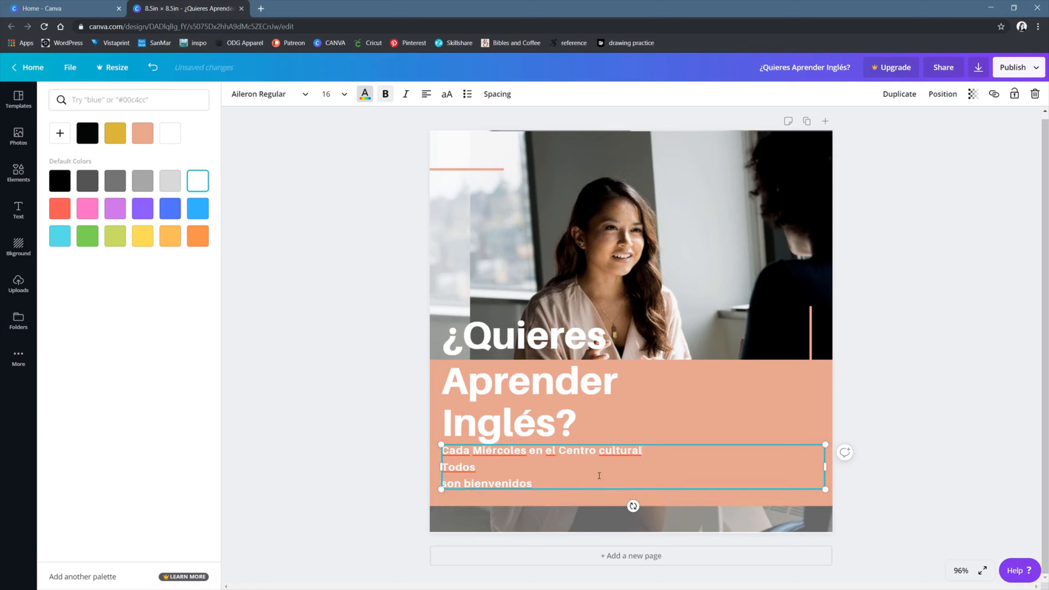